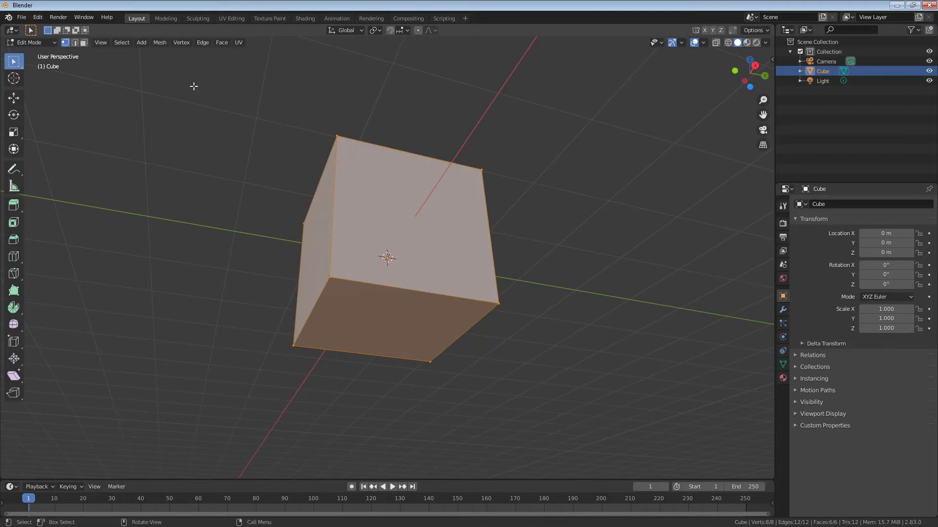
In edge select mode, clear the selection and select the four edges of the cube's bottom face.
left_click(205, 42)
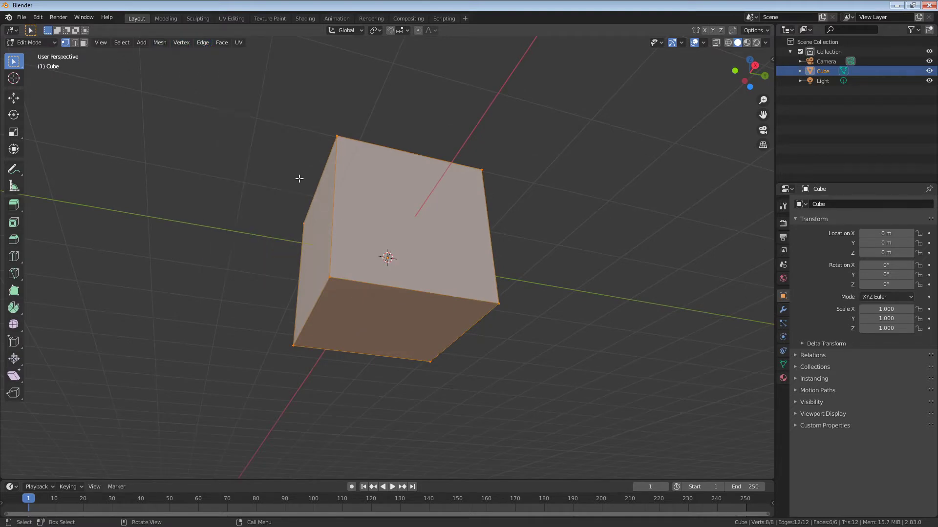
left_click(76, 46)
key("alt+a")
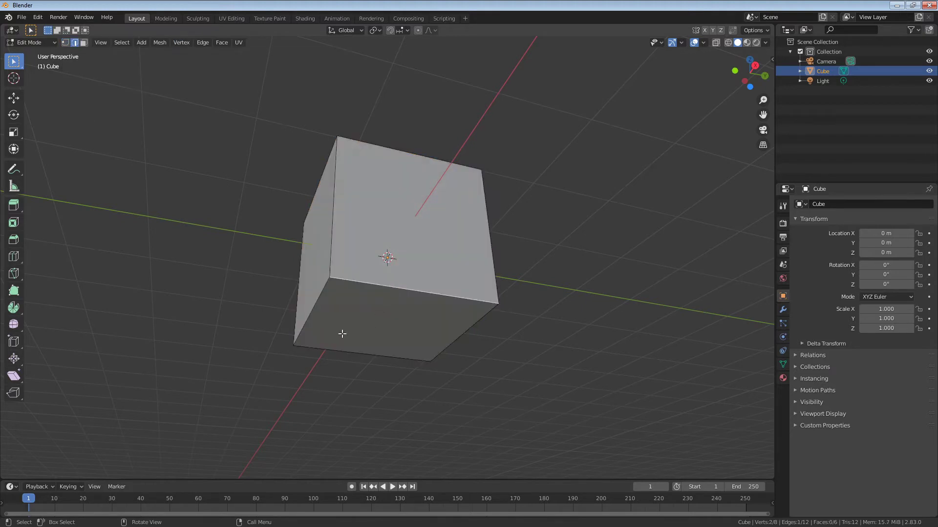
left_click(352, 280, "shift")
left_click(308, 317, "shift")
left_click(330, 349, "shift")
left_click(447, 337, "shift")
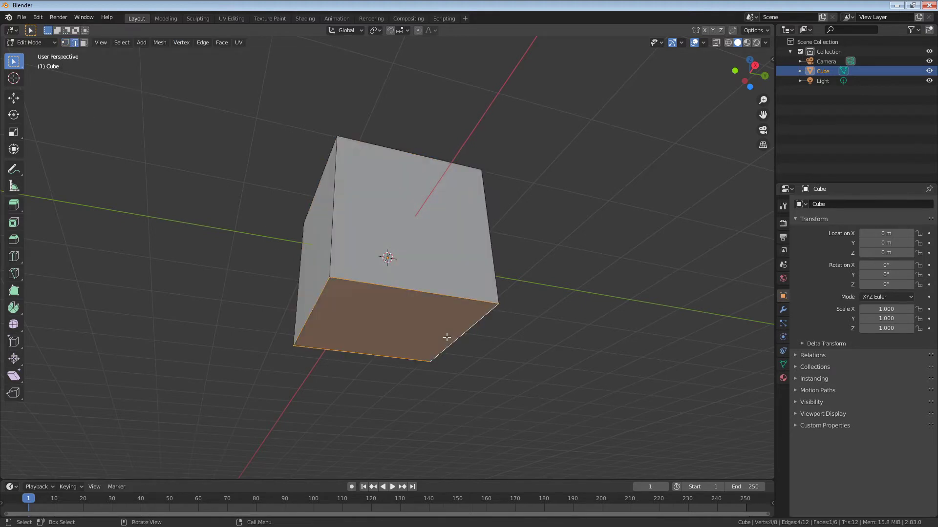
middle_click_drag(310, 275, 283, 233)
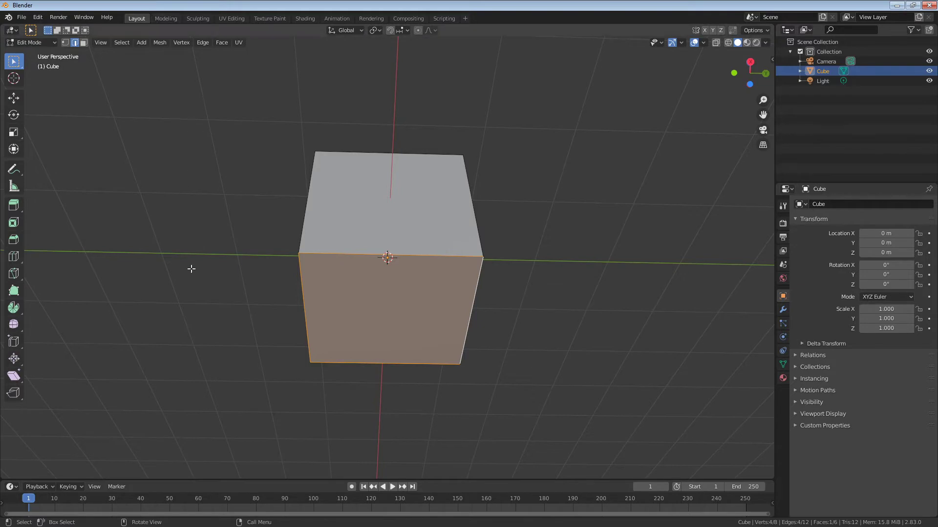
Find and run the Extrude Only Edges operation on the four selected bottom edges.
key("F3")
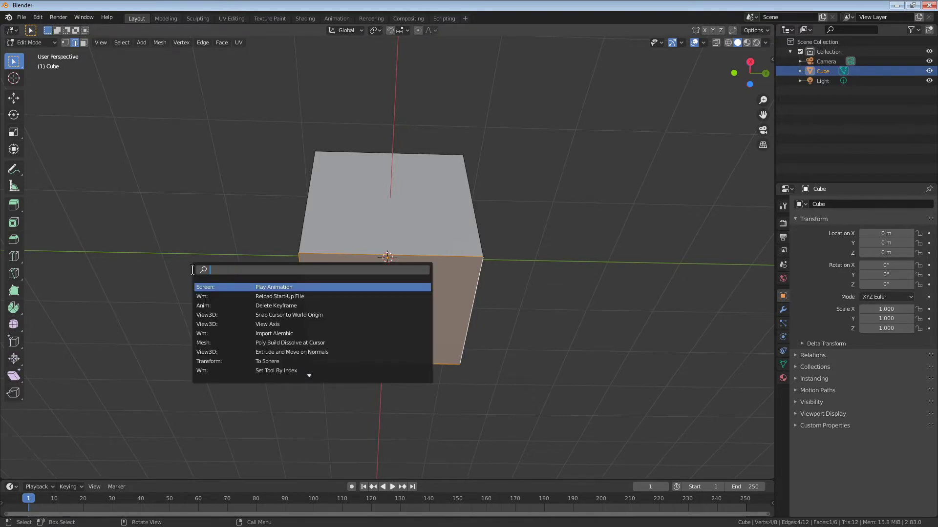
type("extru")
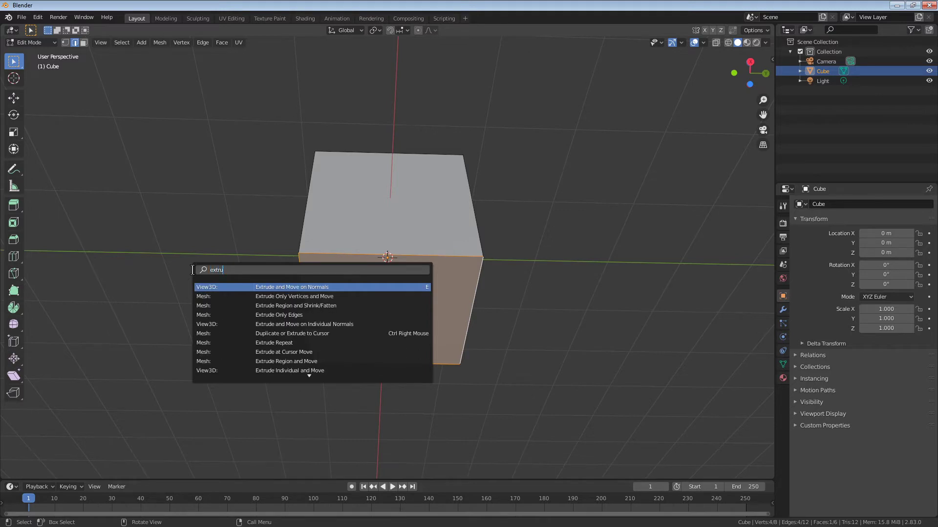
key("Down")
key("Down")
key("Down")
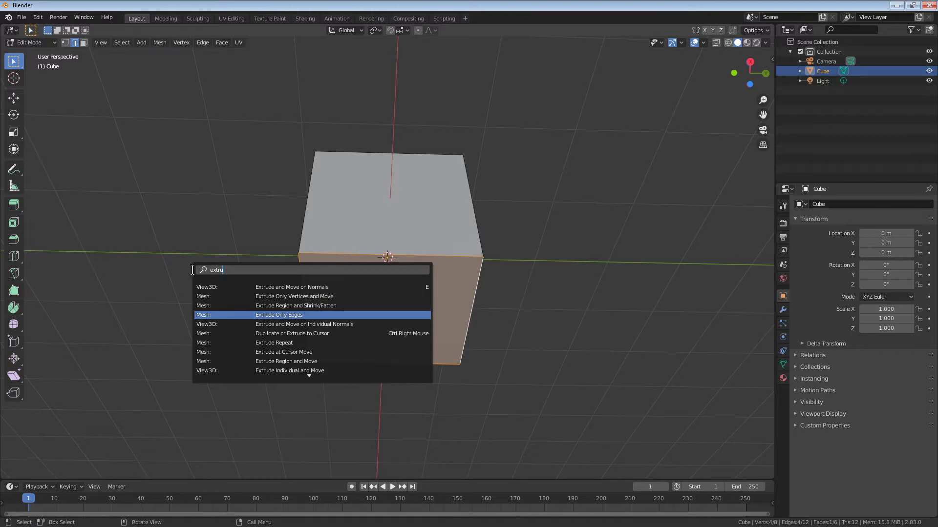
key("Return")
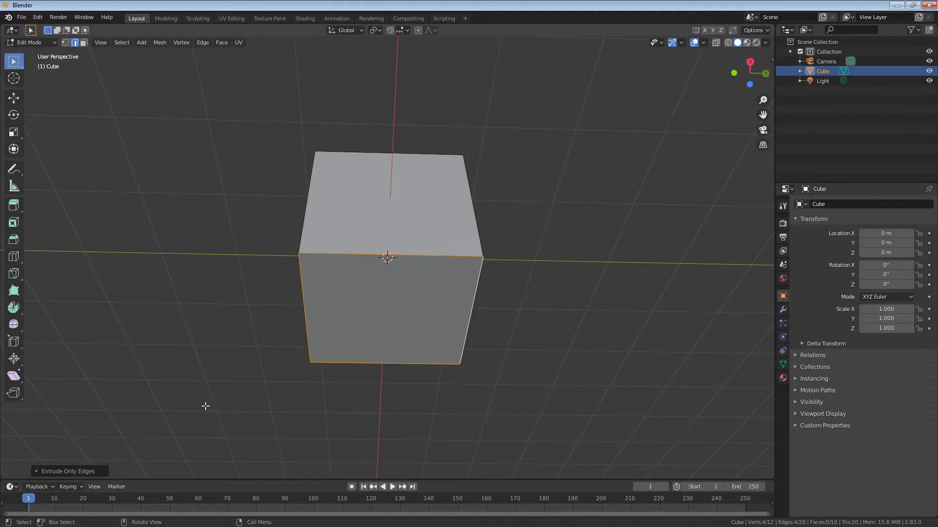
Scale the extruded edges outward into a wide, flat skirt around the cube's base.
key("alt+a")
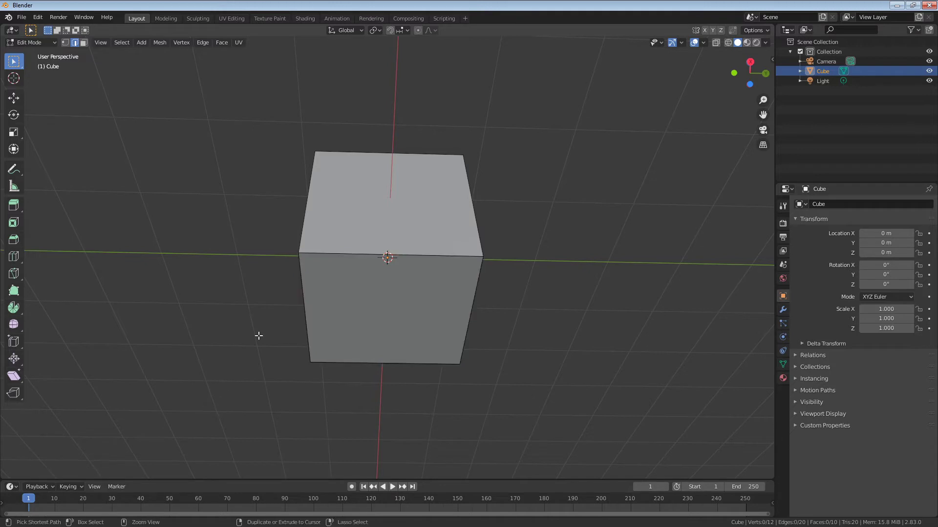
key("ctrl+z")
key("s")
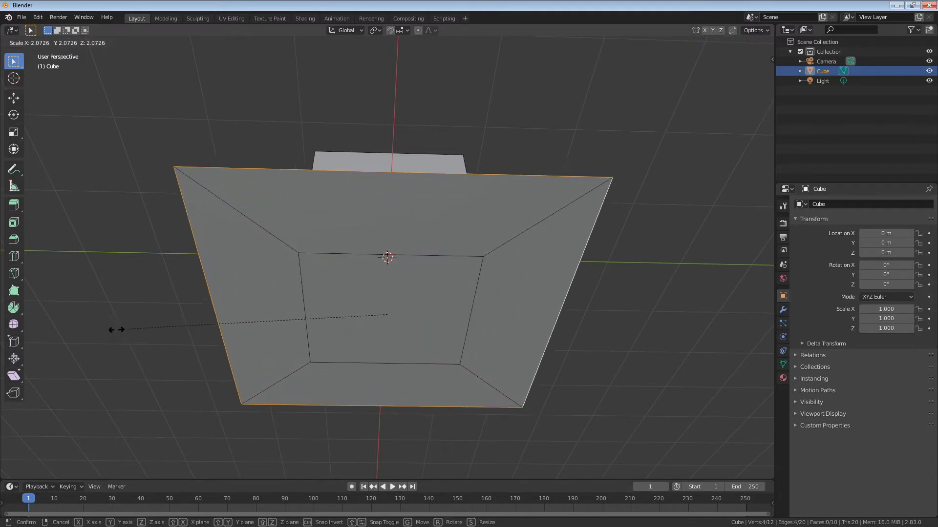
left_click(765, 344)
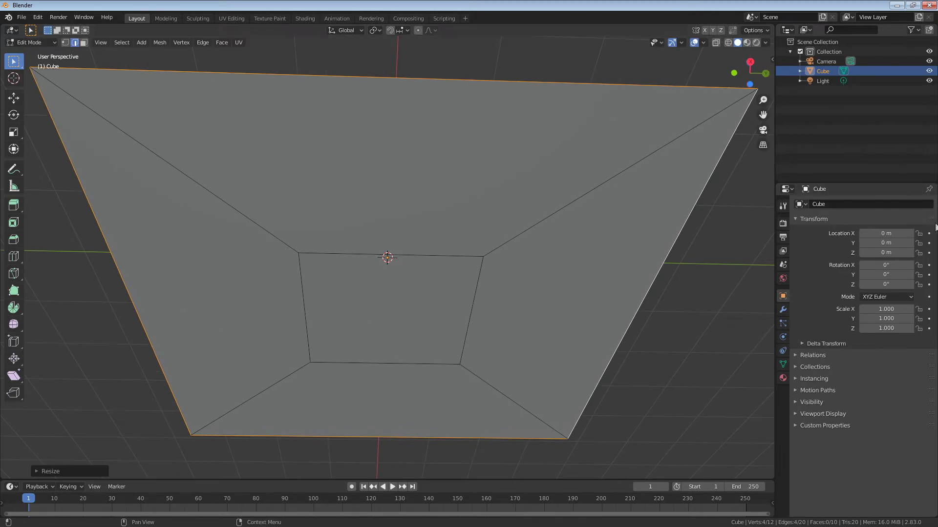
middle_click_drag(517, 430, 495, 298)
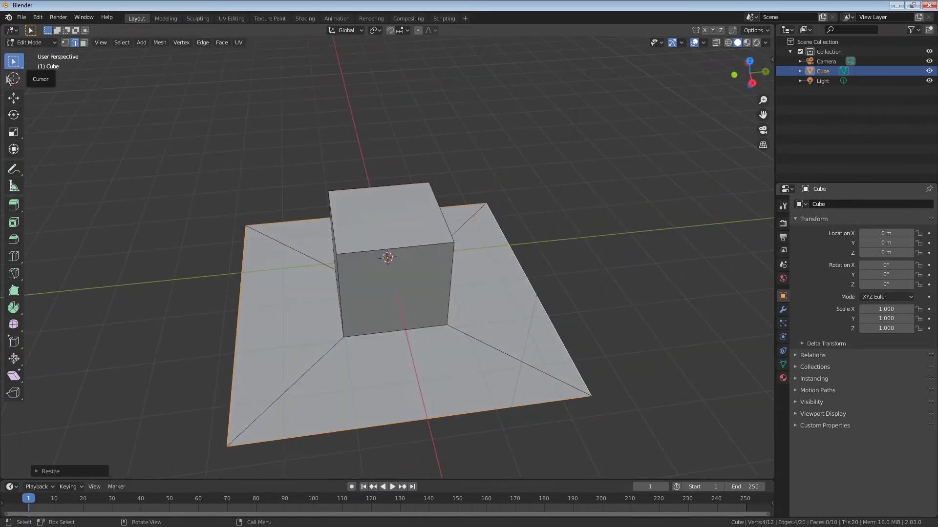
In Object Mode, add a mesh circle and scale it by about -4.88 on all axes, so it surrounds the skirt.
left_click(34, 44)
left_click(34, 54)
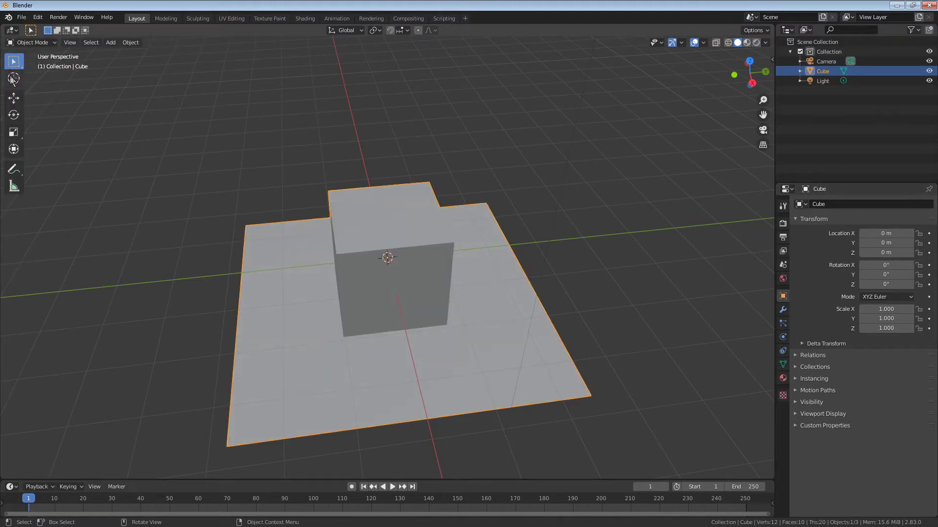
left_click(110, 43)
mouse_move(123, 73)
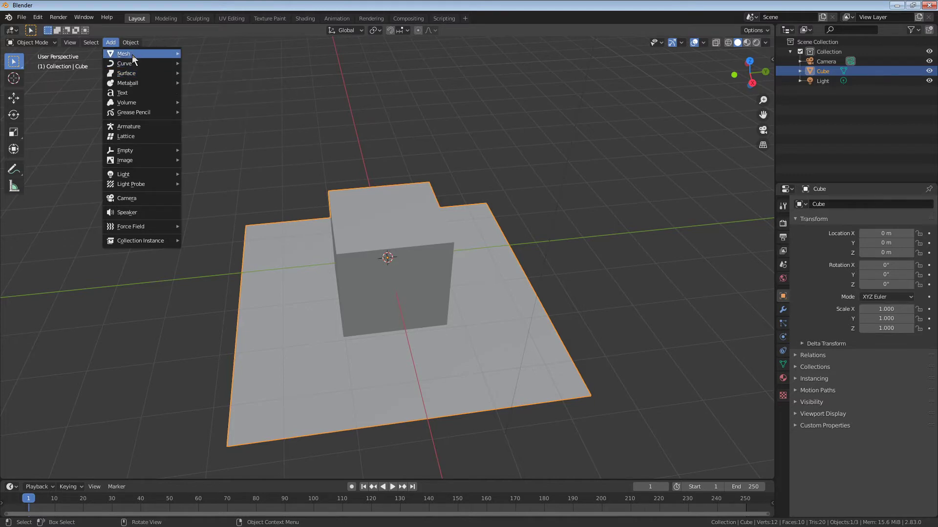
mouse_move(133, 54)
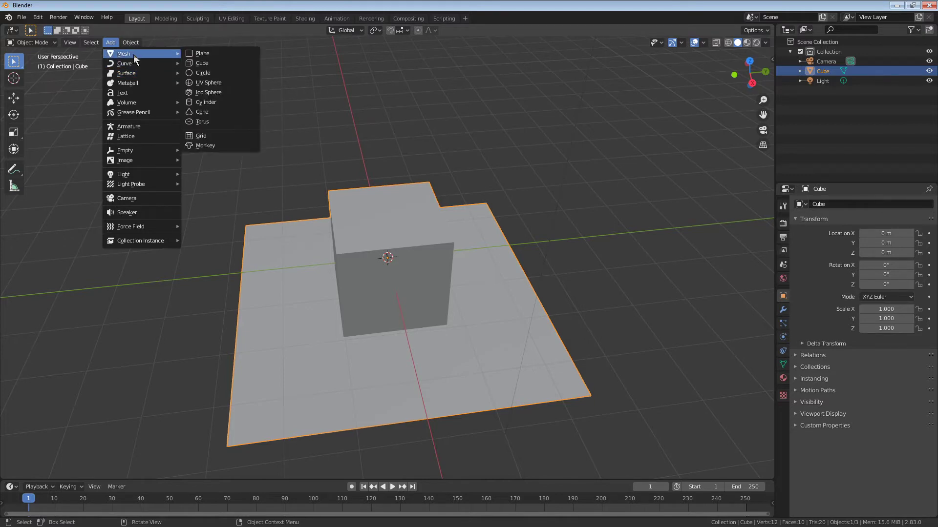
left_click(221, 72)
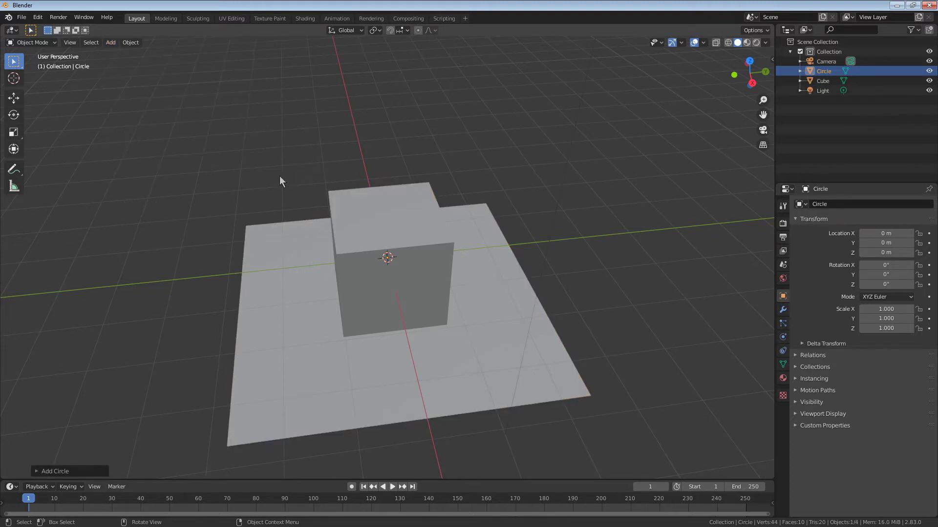
key("s")
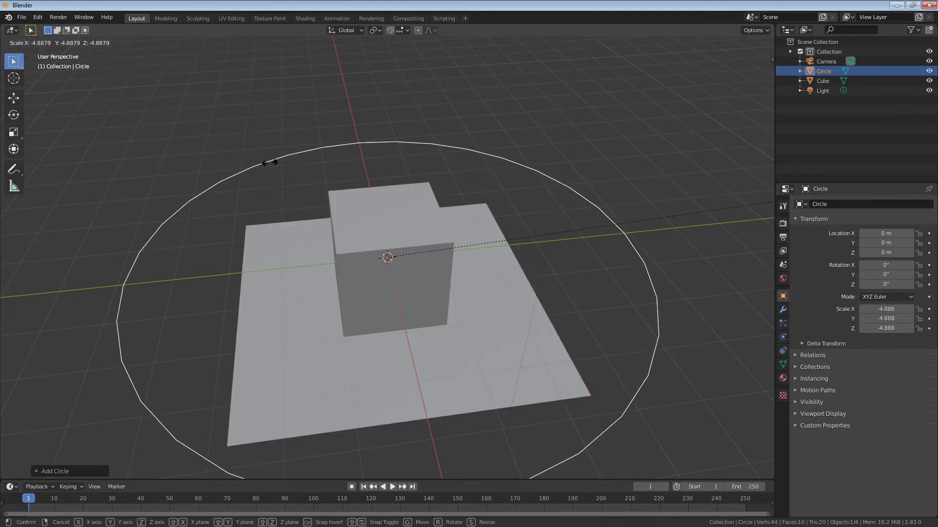
left_click(268, 163)
Select the cube object and enter Edit Mode.
mouse_move(268, 162)
middle_mouse_down()
mouse_move(256, 190)
mouse_move(287, 188)
mouse_move(274, 171)
middle_mouse_up()
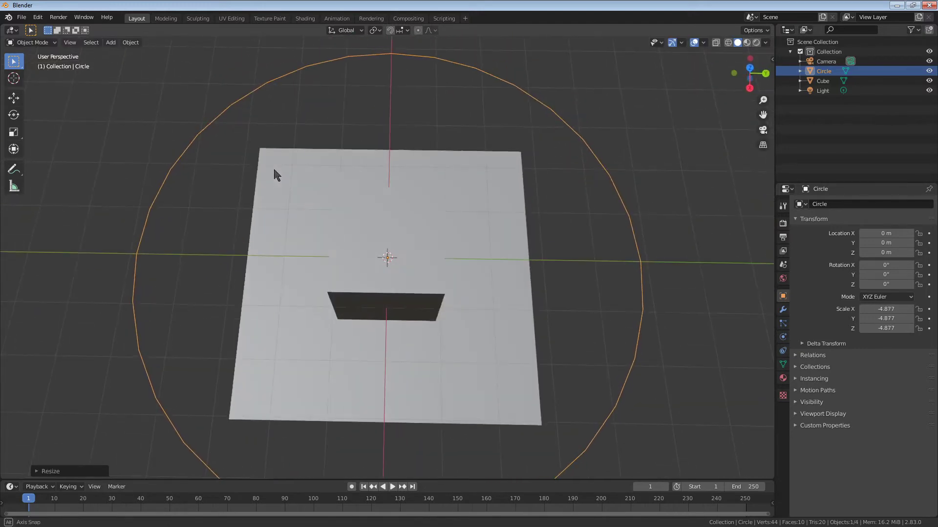
middle_click_drag(221, 213, 290, 252)
left_click(288, 305)
left_click(33, 43)
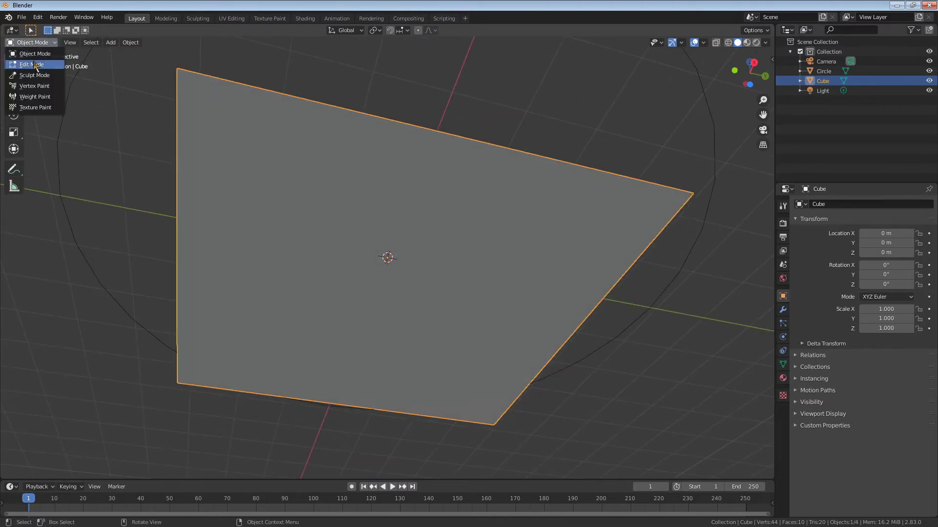
left_click(39, 64)
left_click(288, 268)
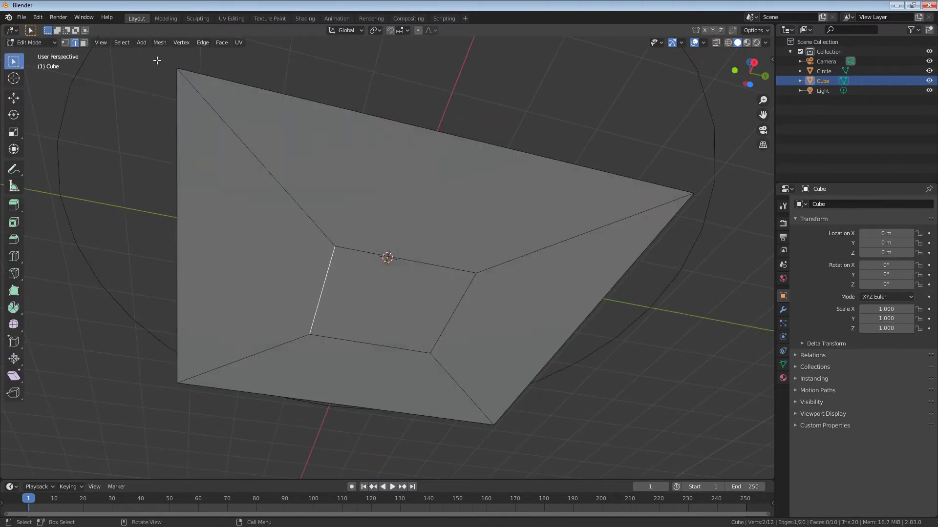
left_click(84, 43)
left_click(282, 282)
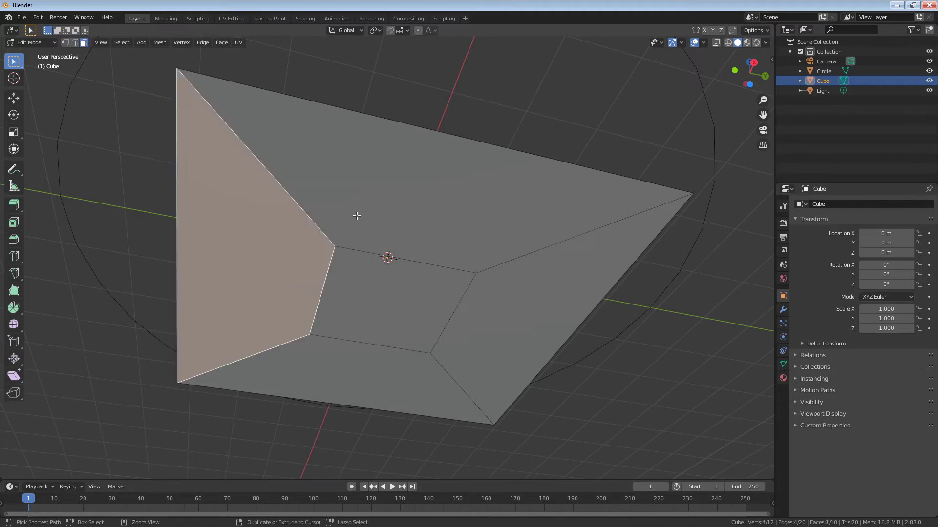
left_click(356, 214, "ctrl")
left_click(509, 314, "ctrl")
left_click(399, 374, "ctrl")
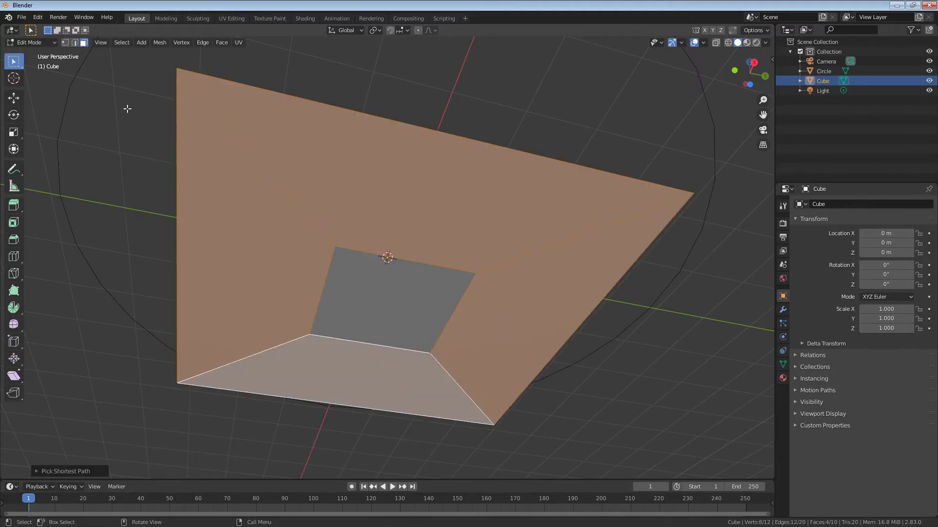
left_click(74, 43)
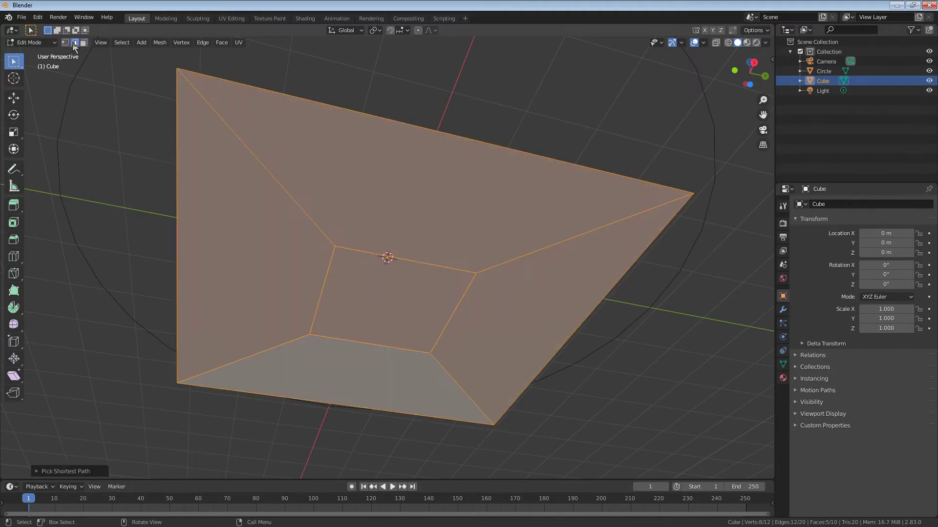
left_click(177, 207)
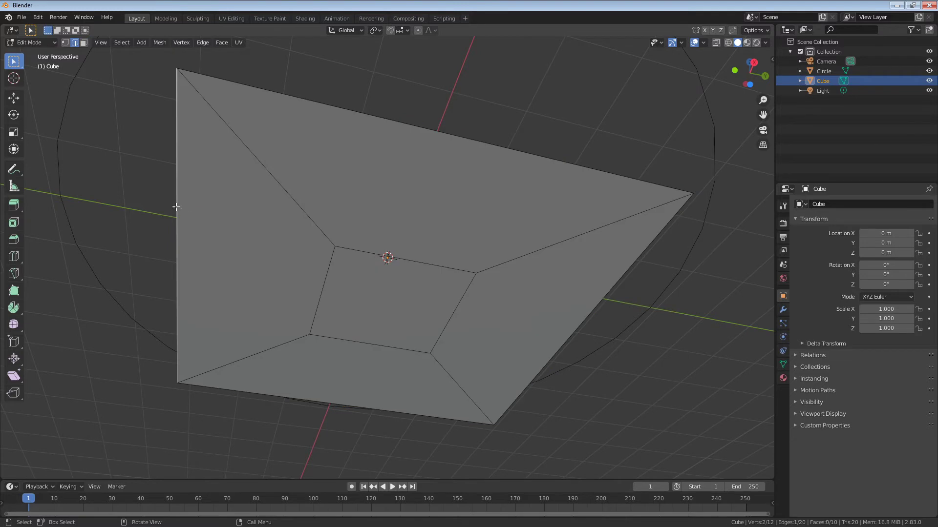
In vertex select mode, select the four outer corner vertices of the skirt and delete them.
left_click(65, 42)
left_click(228, 97)
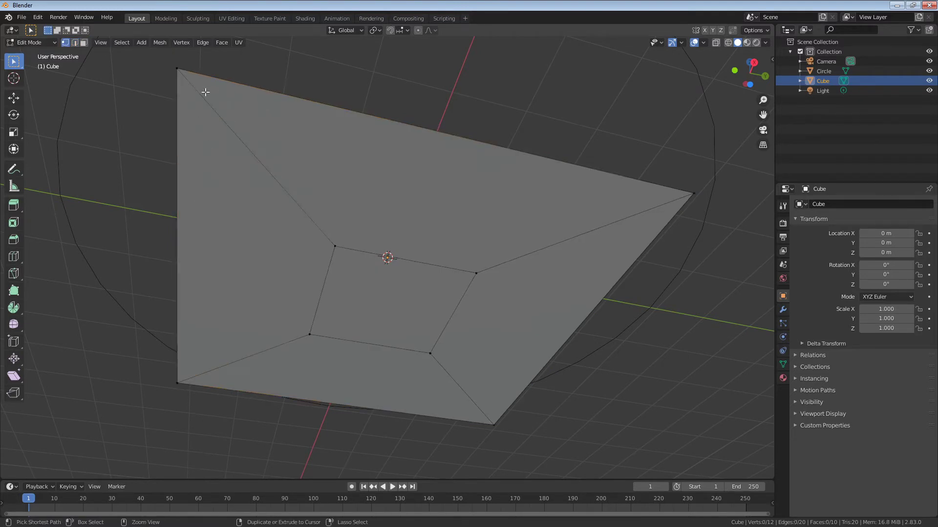
left_click(177, 69)
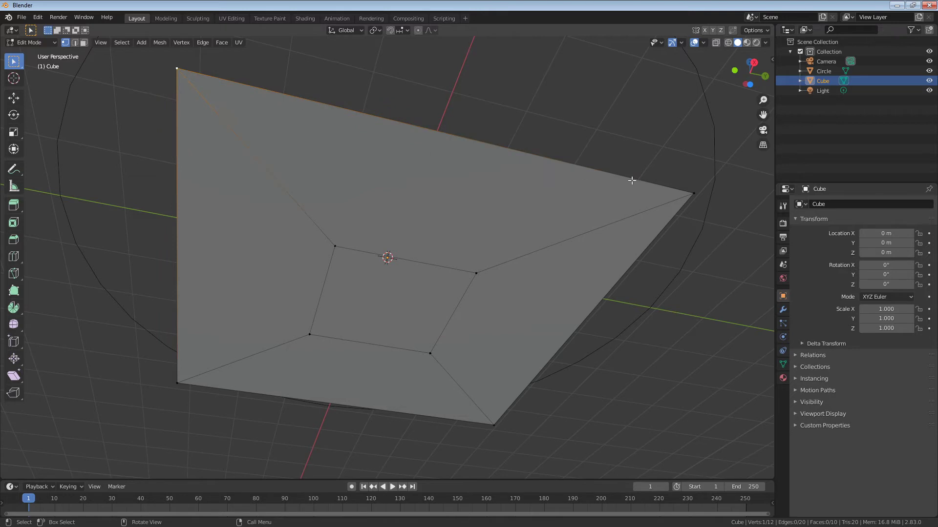
left_click(688, 194, "ctrl")
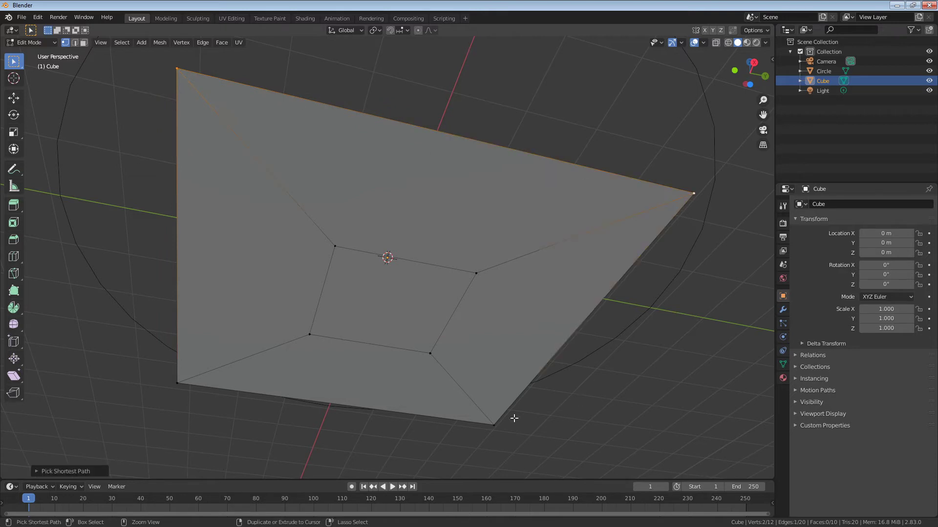
left_click(189, 378, "ctrl")
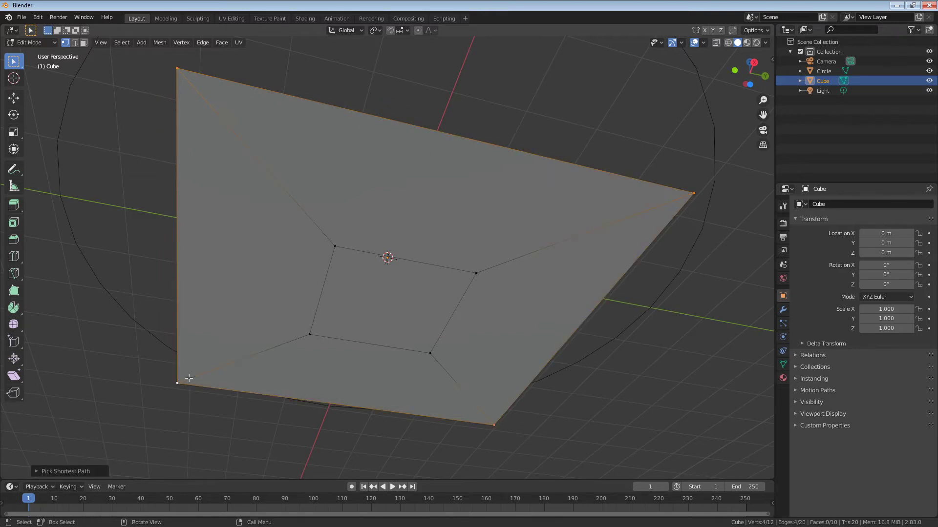
key("x")
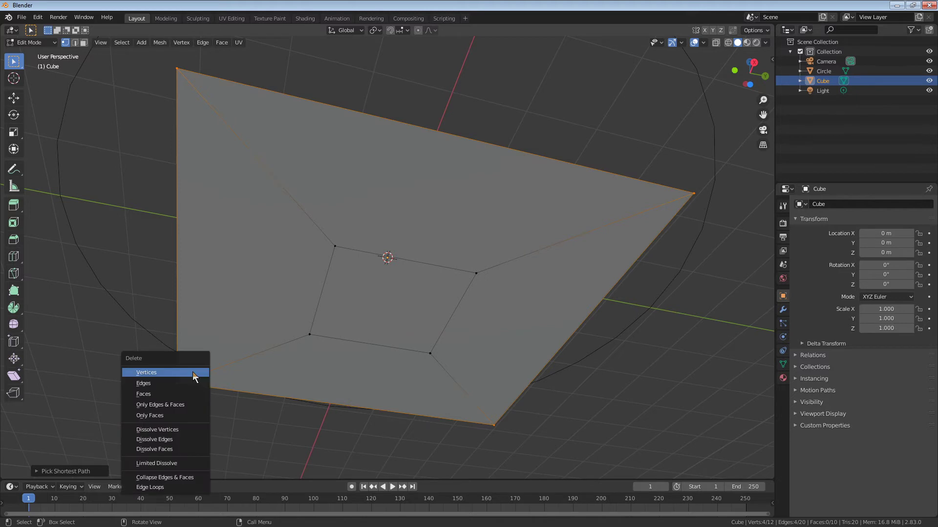
left_click(195, 374)
Set the cube's Z location to 1 m.
middle_click_drag(304, 229, 274, 225)
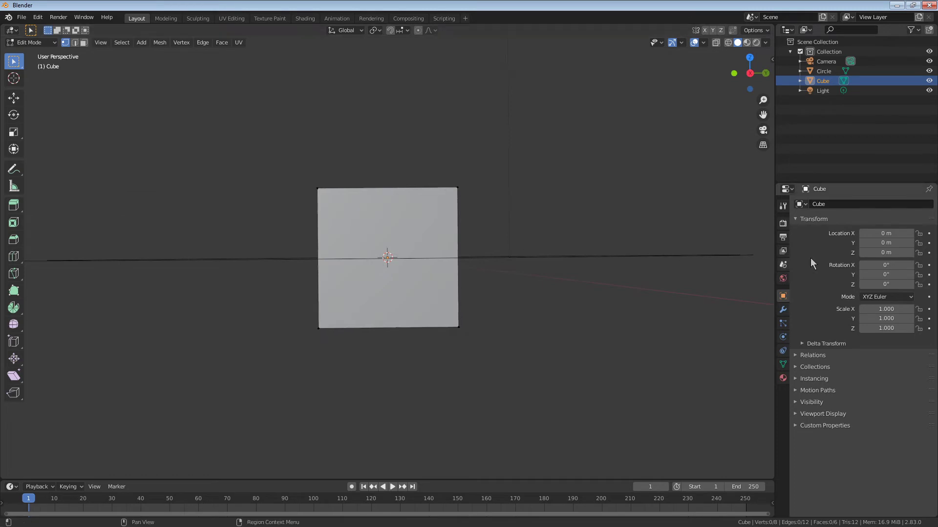
left_click_drag(891, 240, 924, 253)
left_click(911, 253)
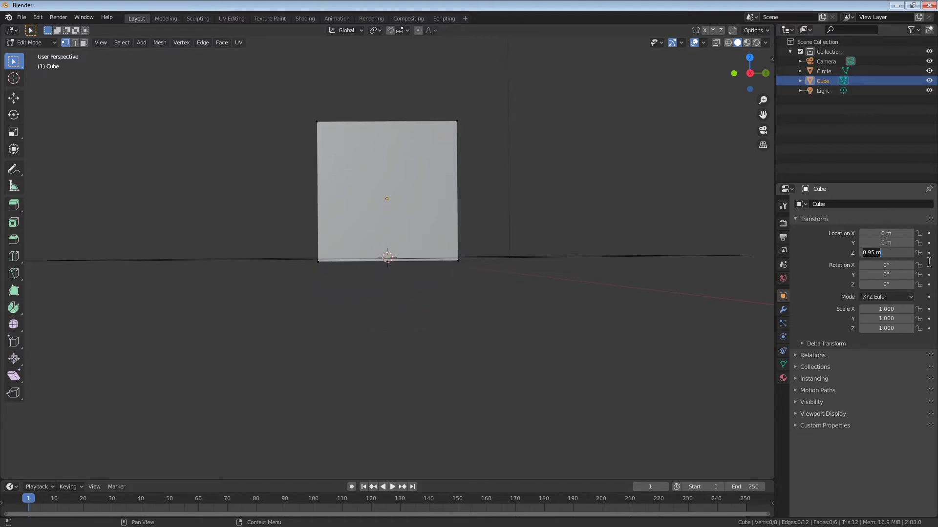
type("1")
key("Return")
Switch to Object Mode and select the circle together with the cube.
middle_click_drag(633, 230, 452, 274)
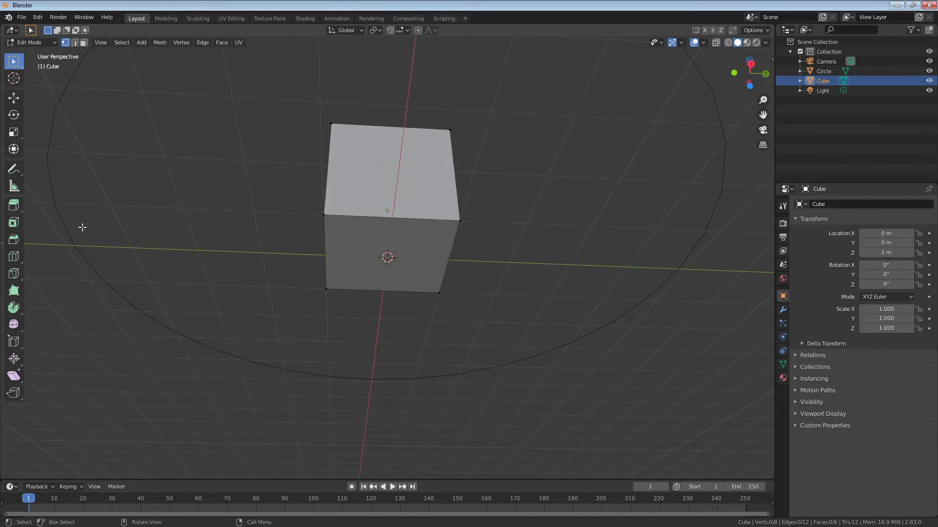
left_click(25, 44)
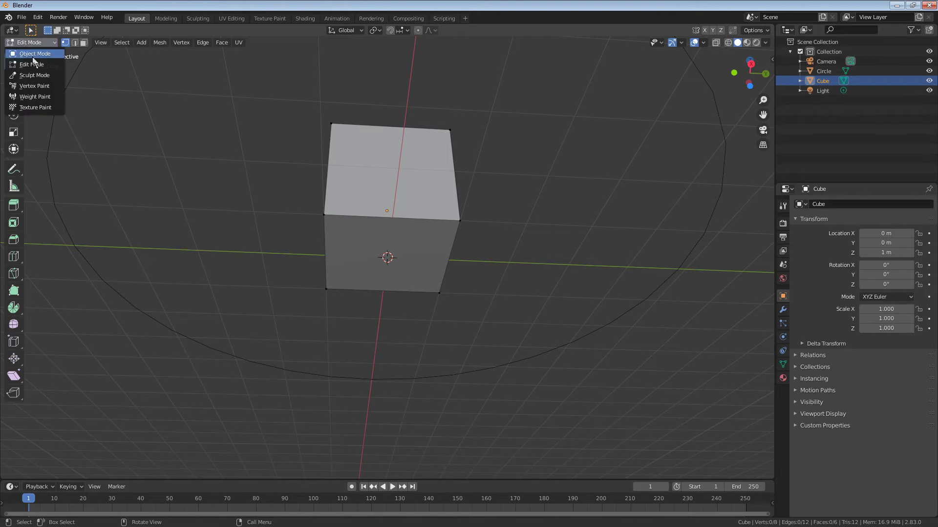
left_click(33, 57)
left_click(49, 142)
middle_click_drag(194, 190, 348, 244)
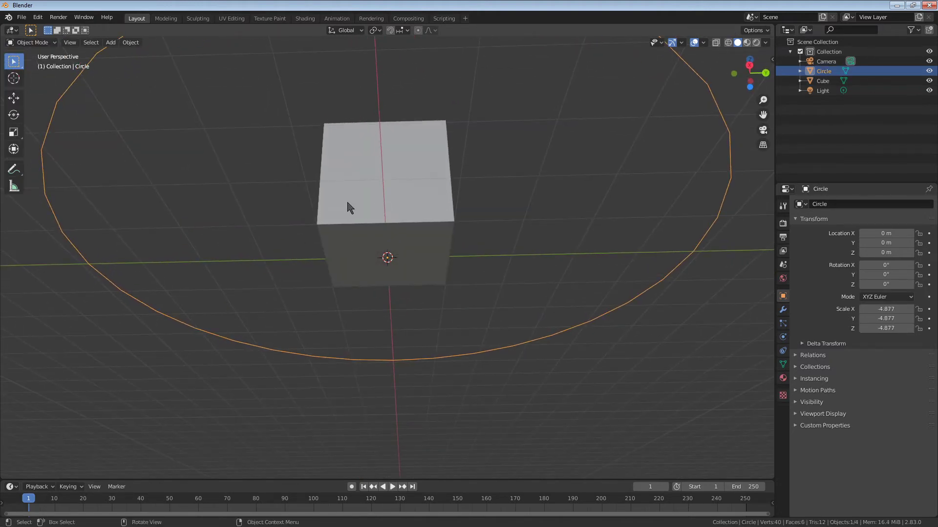
left_click(825, 81, "ctrl")
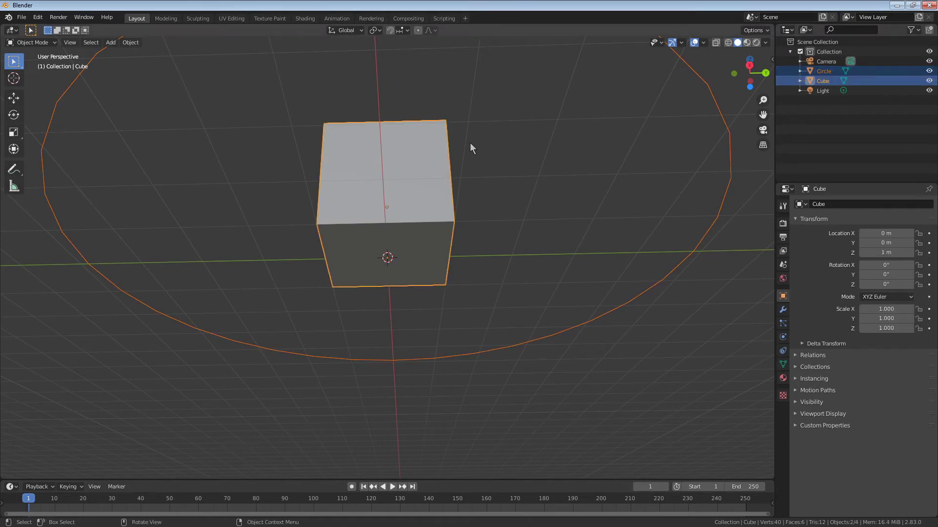
Search for the Join operation and join the circle and the cube into one object.
key("F3")
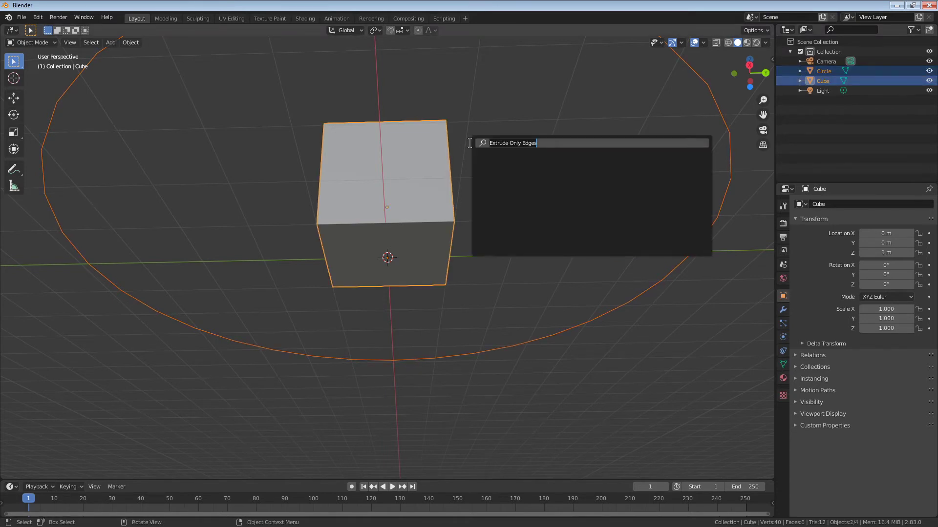
type("mesh")
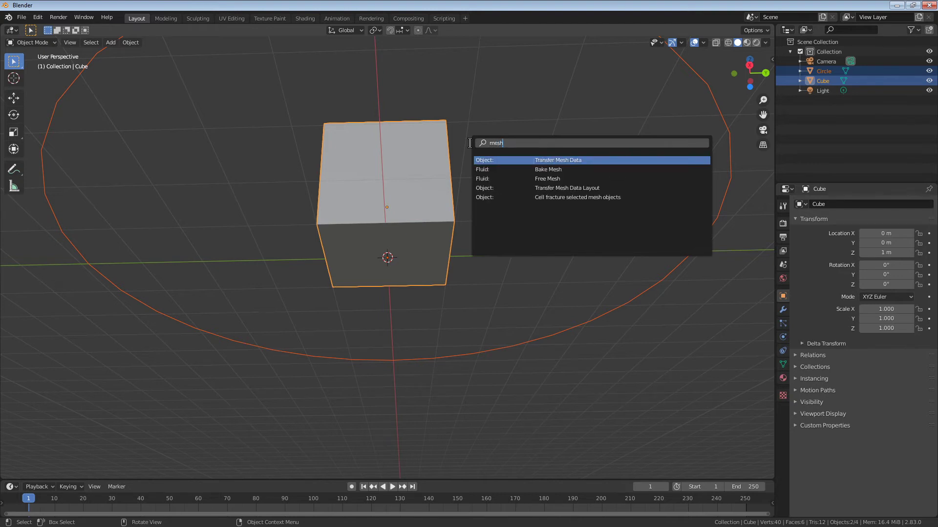
key("BackSpace")
key("BackSpace")
key("BackSpace")
key("BackSpace")
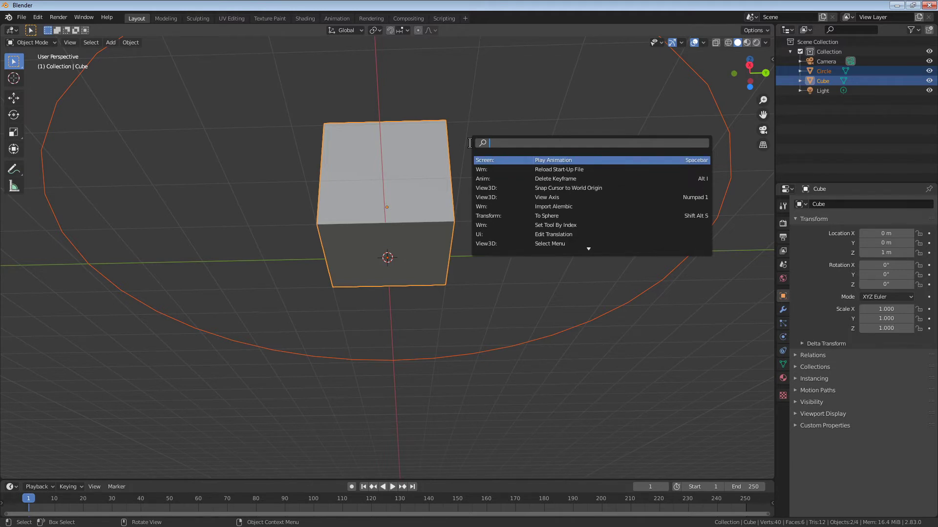
type("join")
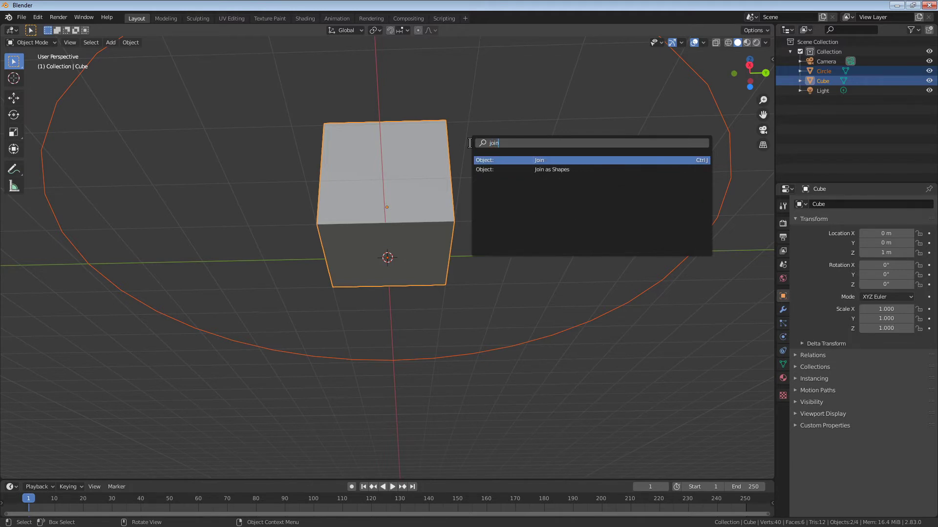
left_click(537, 161)
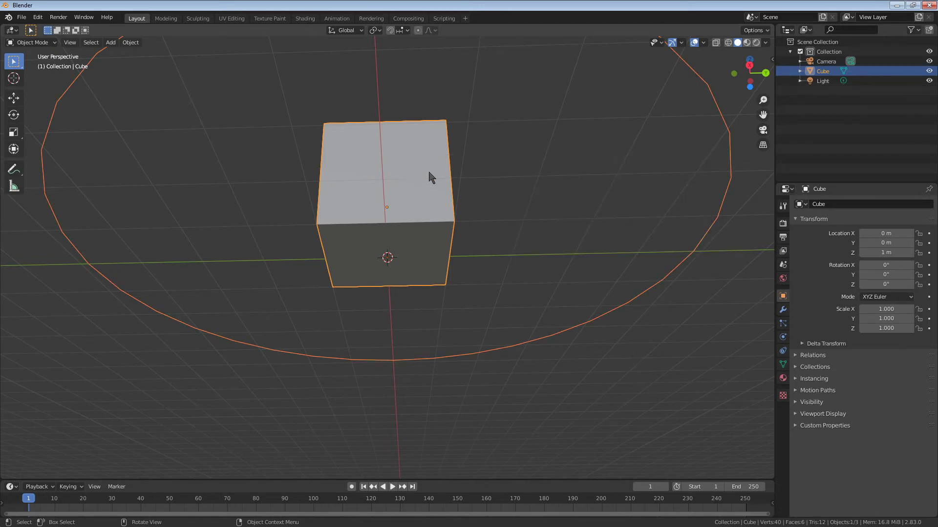
Enter Edit Mode on the joined cube and circle object.
middle_click_drag(432, 176, 364, 254)
left_click(32, 42)
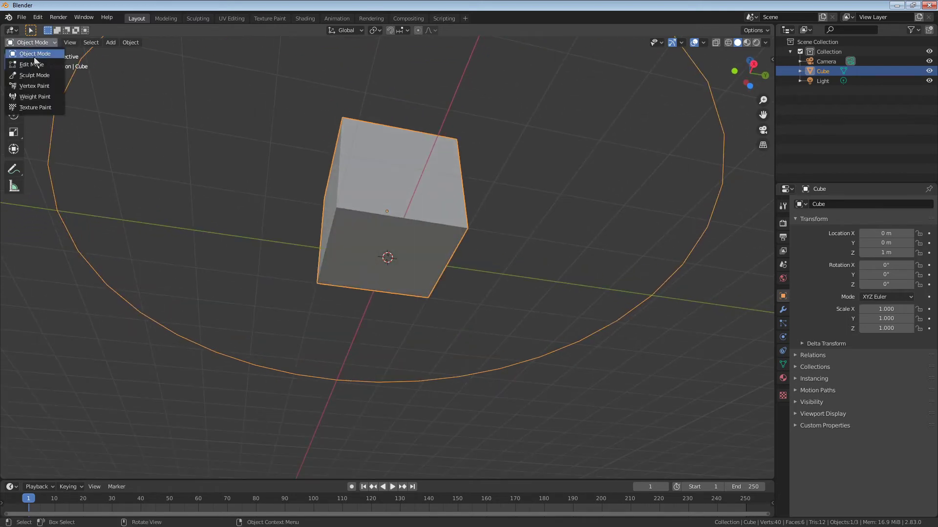
left_click(32, 64)
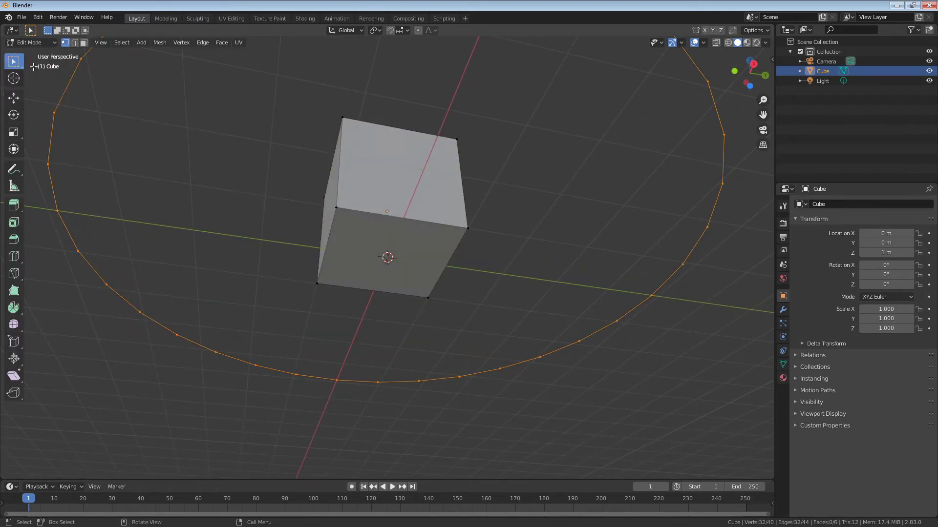
left_click(336, 208)
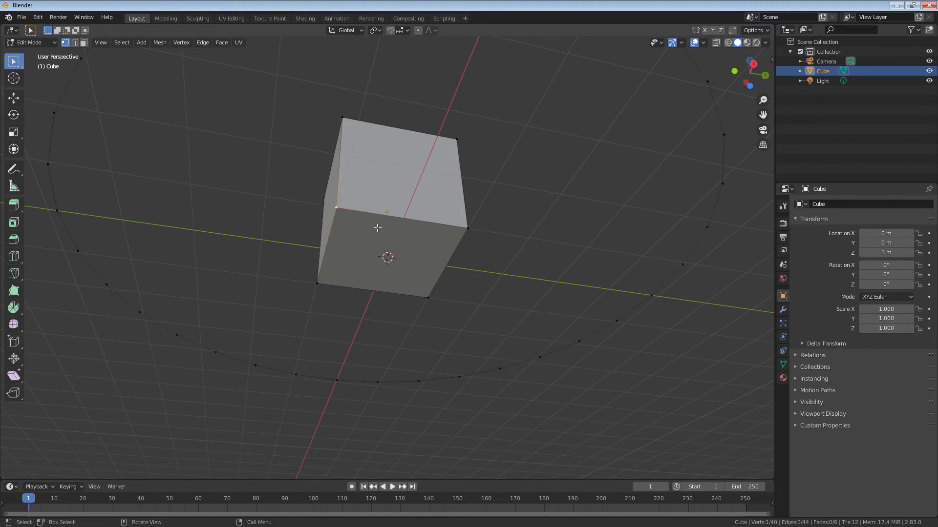
left_click(465, 228, "ctrl")
middle_click_drag(459, 251, 297, 264)
left_click(305, 264, "ctrl")
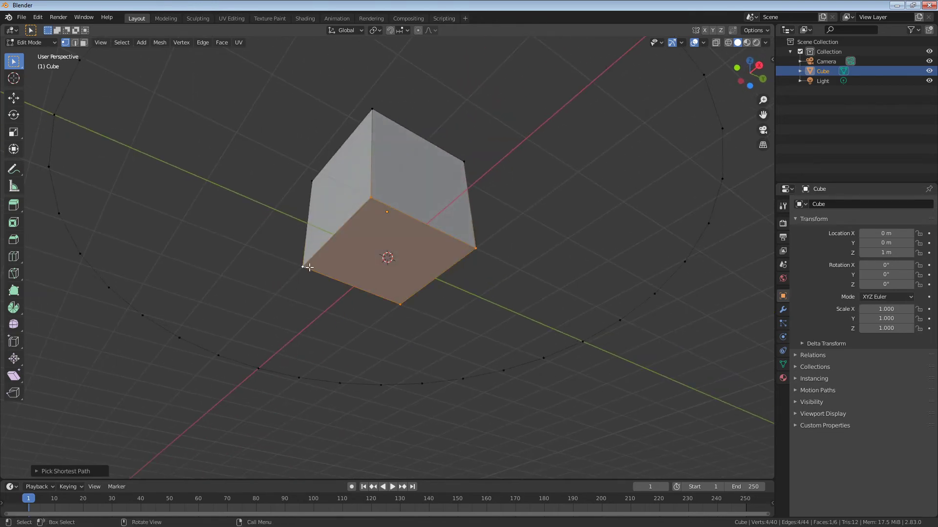
left_click(538, 318)
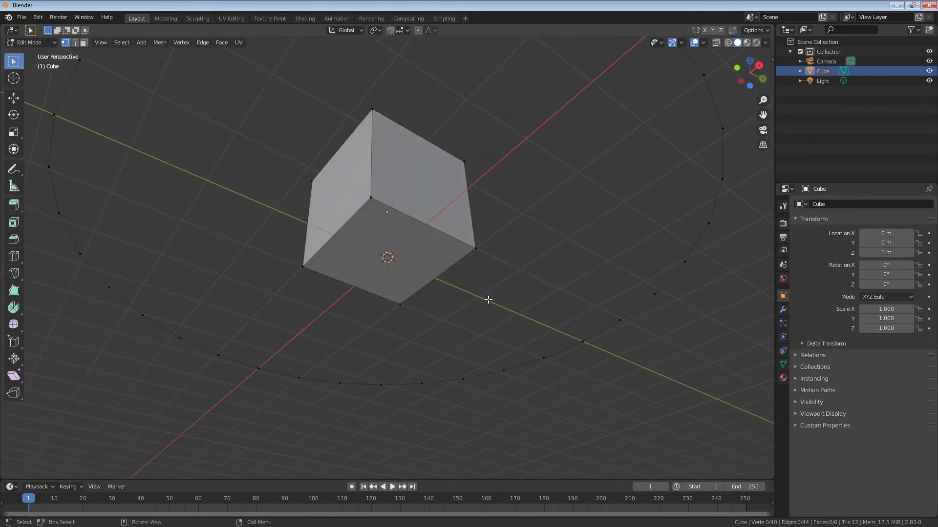
Select the cube's four bottom corner vertices and add one vertex of the circle.
middle_click_drag(489, 299, 335, 290)
left_click(351, 230, "ctrl")
left_click(473, 248, "ctrl")
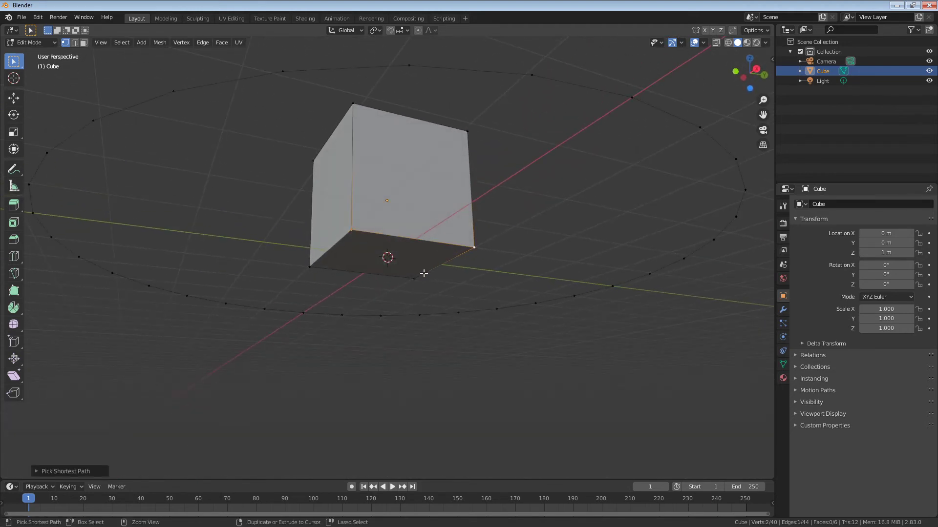
left_click(310, 267, "ctrl")
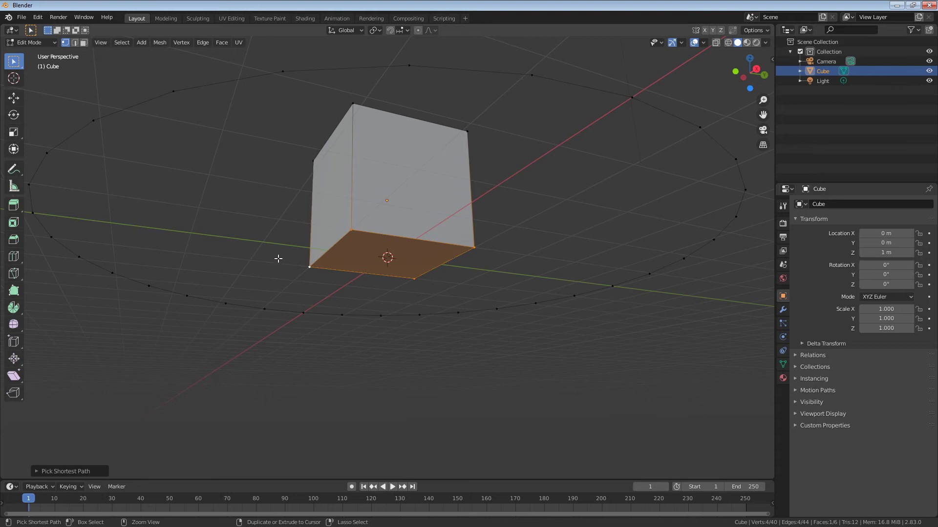
left_click(174, 93, "shift")
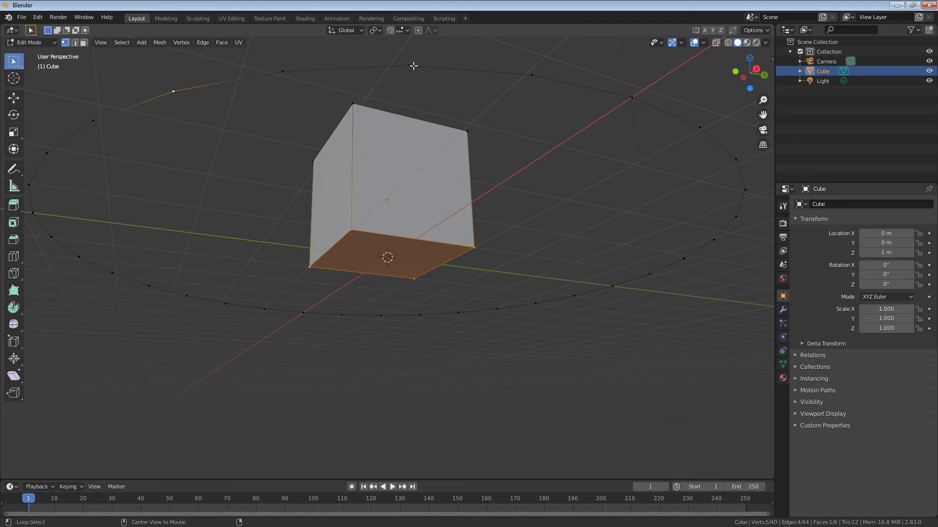
Select the circle's vertex loop plus the cube's four bottom vertices and try to fill a face between them.
left_click(413, 65, "alt")
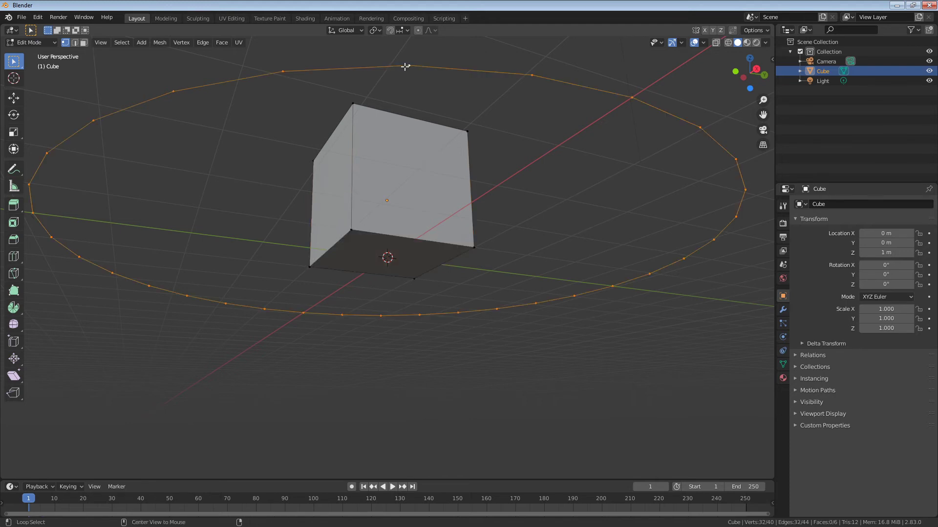
left_click(380, 232, "ctrl")
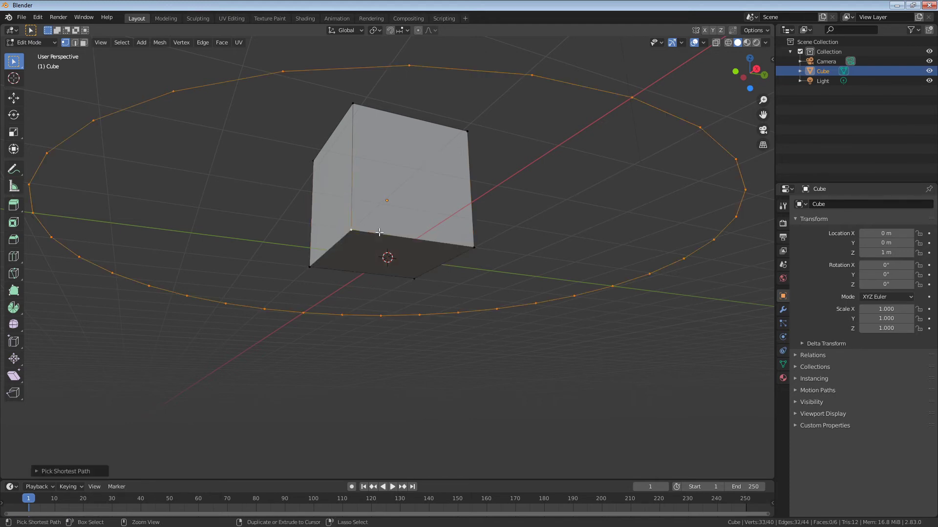
left_click(332, 260, "ctrl")
middle_click_drag(332, 260, 274, 257)
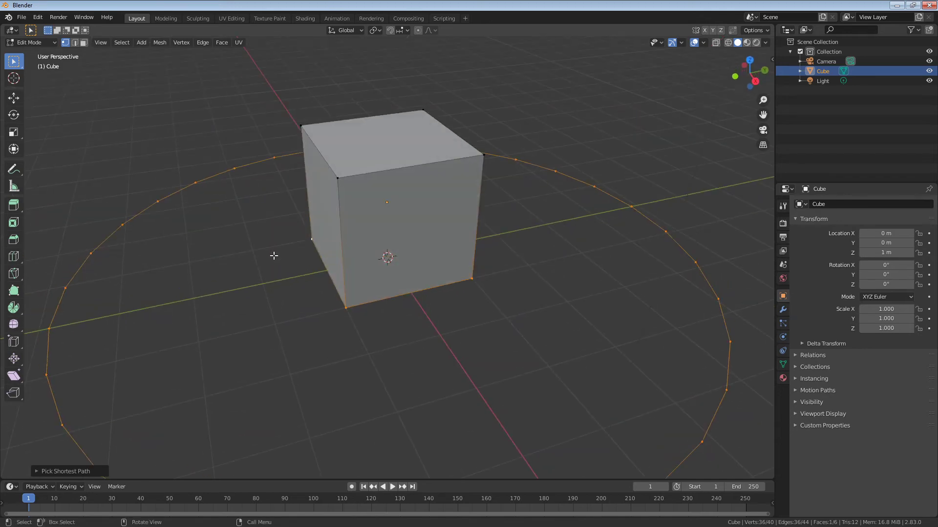
key("f")
middle_click_drag(272, 357, 273, 410)
scroll(273, 410, "down", 4)
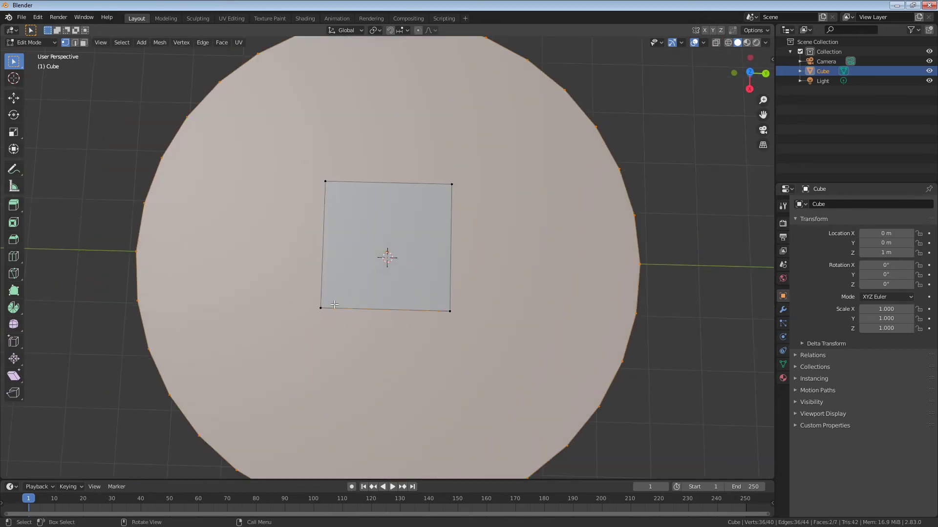
middle_click_drag(424, 412, 335, 200)
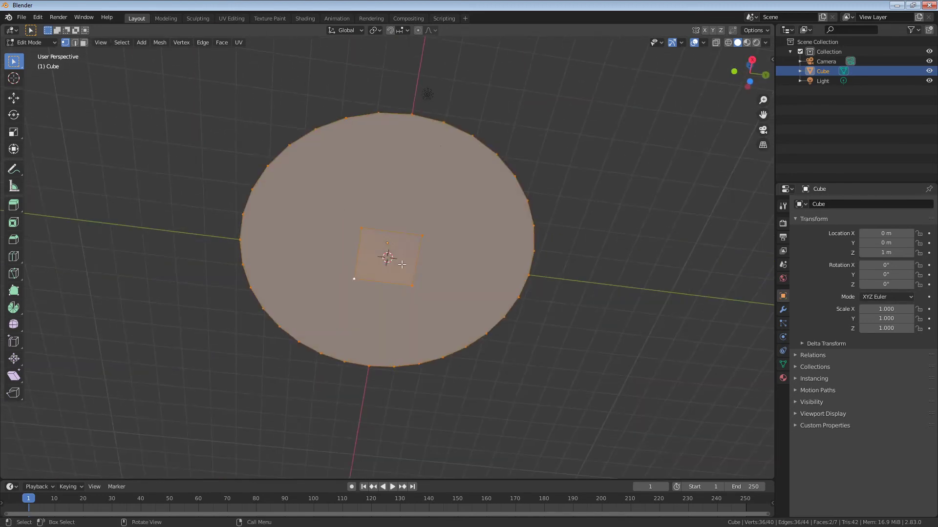
scroll(389, 294, "up", 7)
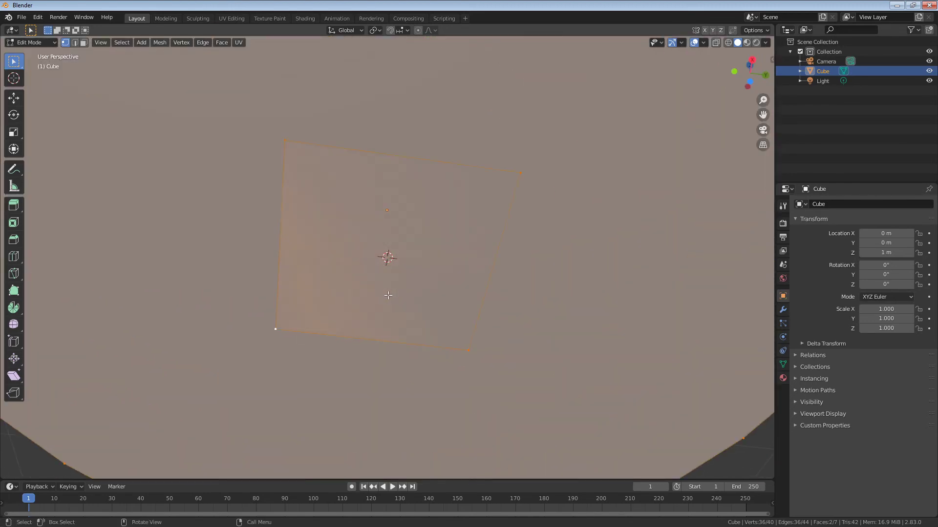
Remove the disc face that was filled across the circle and deselect everything.
key("x")
left_click(381, 278)
key("alt+a")
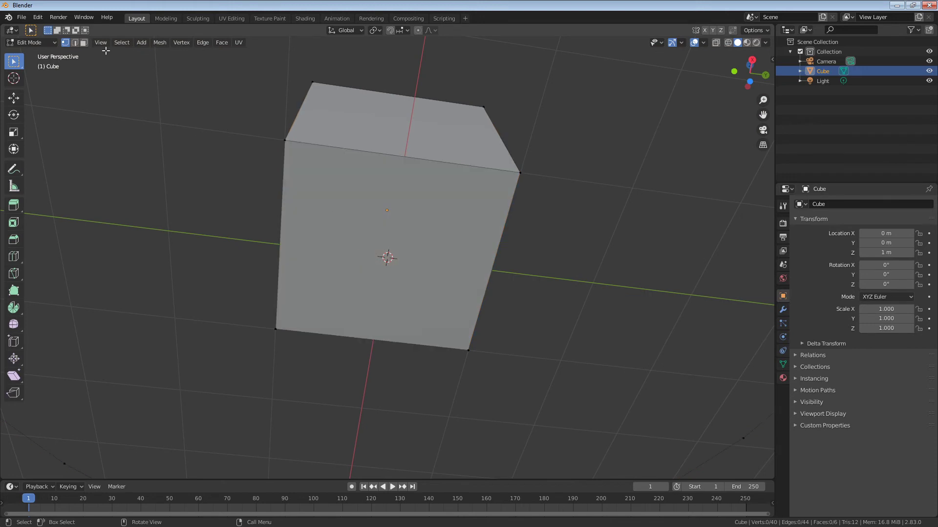
In face select mode, select the cube's bottom face and delete it.
left_click(83, 43)
left_click(361, 229)
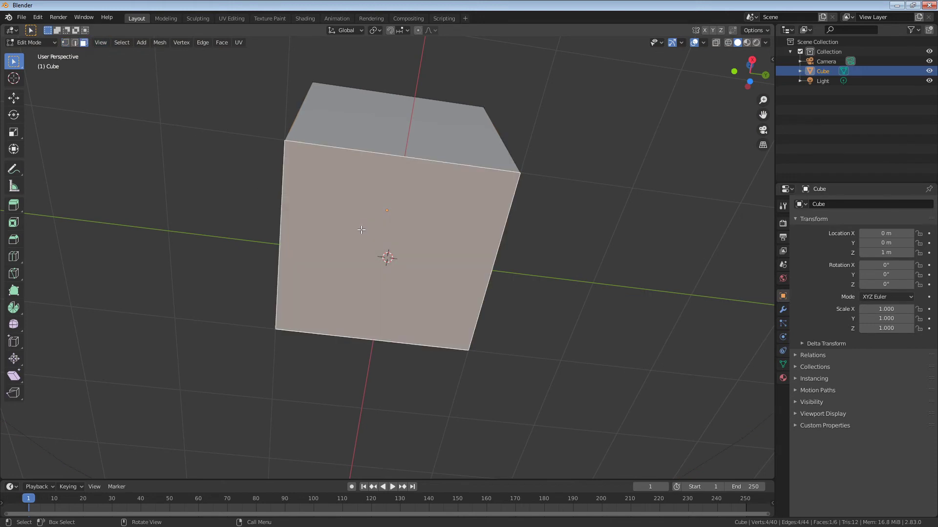
key("x")
left_click(341, 243)
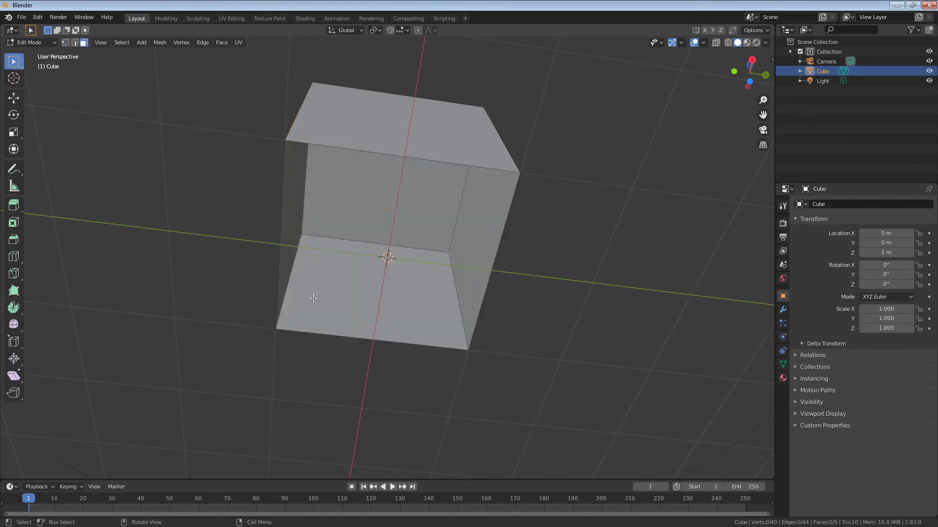
middle_click_drag(313, 297, 298, 334)
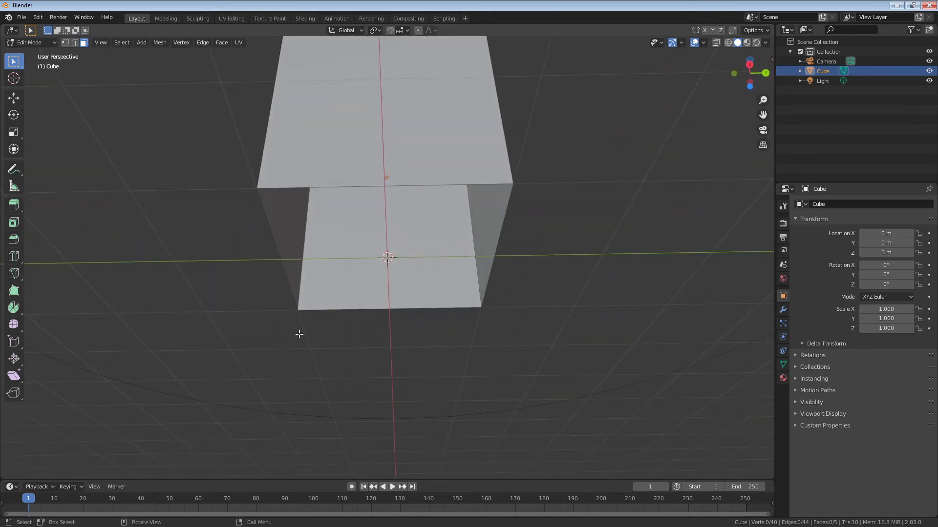
scroll(299, 334, "down", 2)
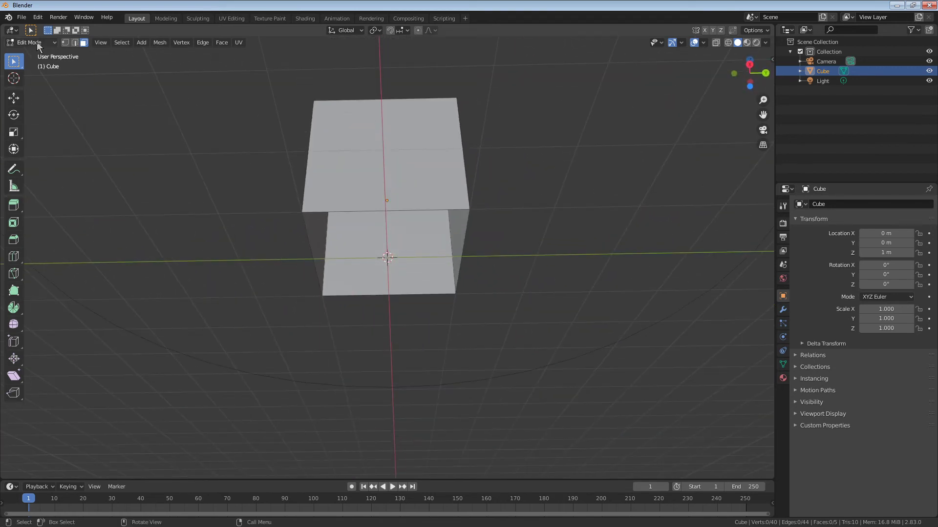
Switch to edge select mode and select the edge loop around the cube's open bottom.
key("alt")
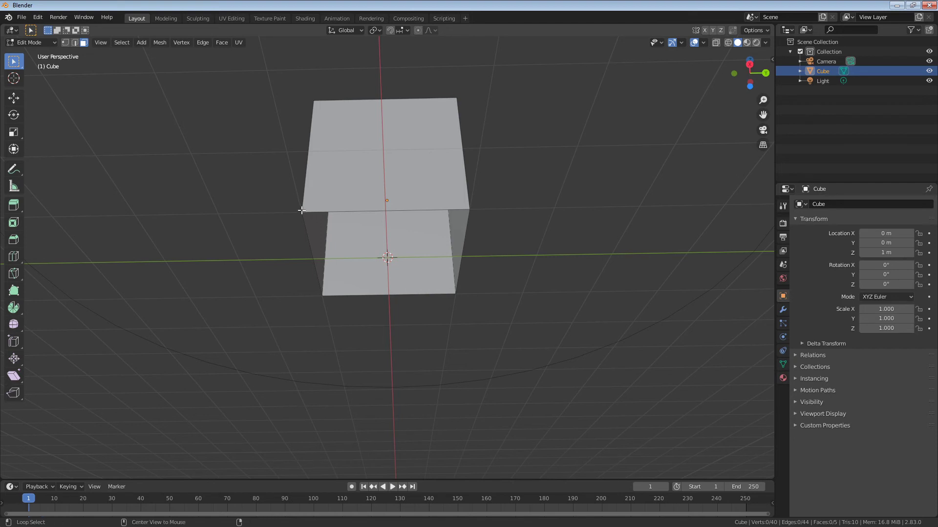
left_click(301, 210, "alt")
left_click(413, 223)
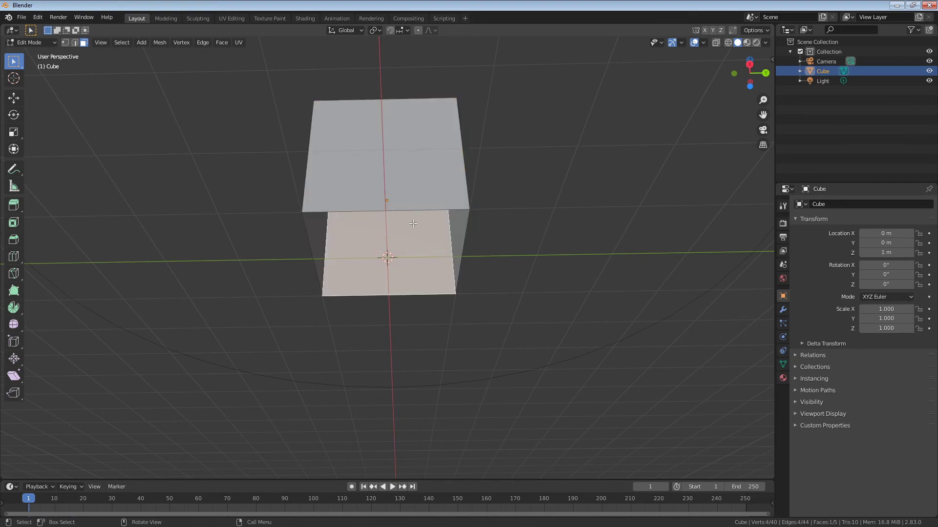
left_click(74, 43)
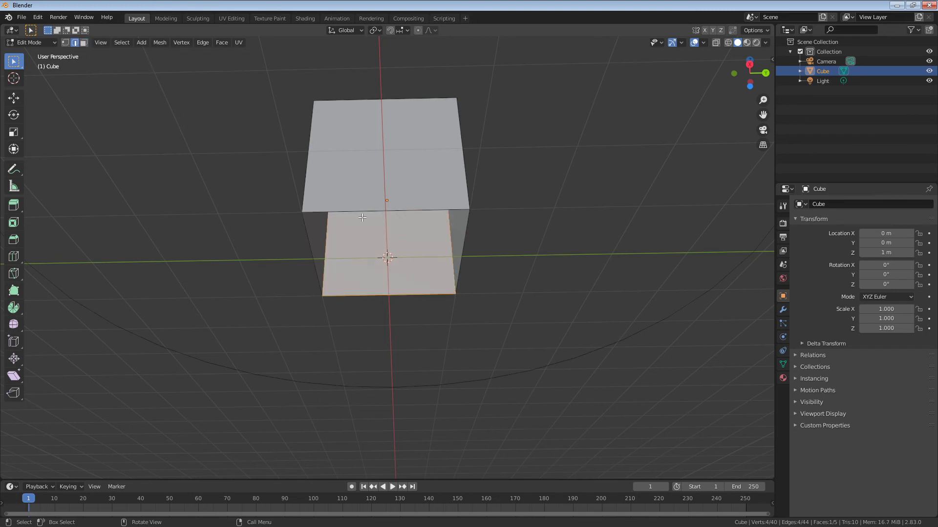
left_click(305, 211, "alt")
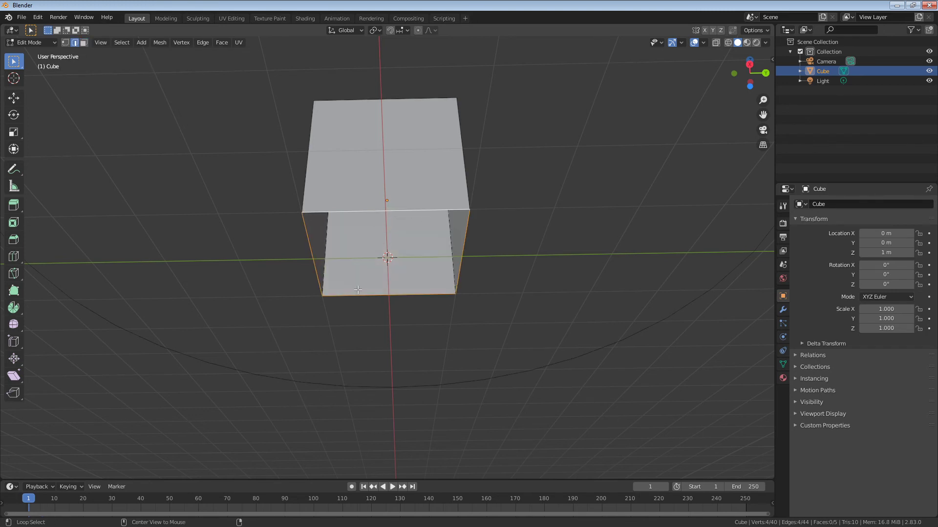
Try loop and ring selections on the circle and the cube's bottom edges to combine both loops.
middle_click_drag(358, 290, 393, 320)
left_click(420, 283, "alt")
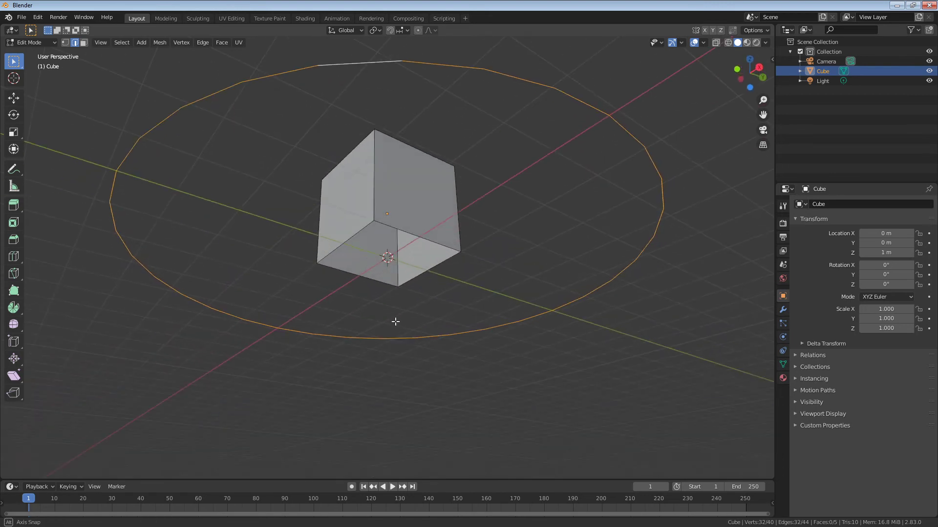
left_click(374, 222, "ctrl+alt")
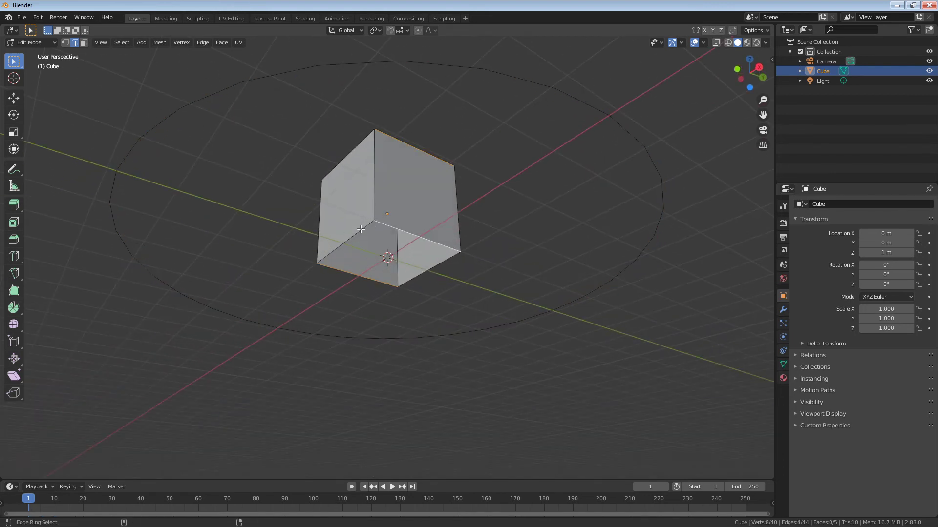
middle_click_drag(438, 279, 443, 294)
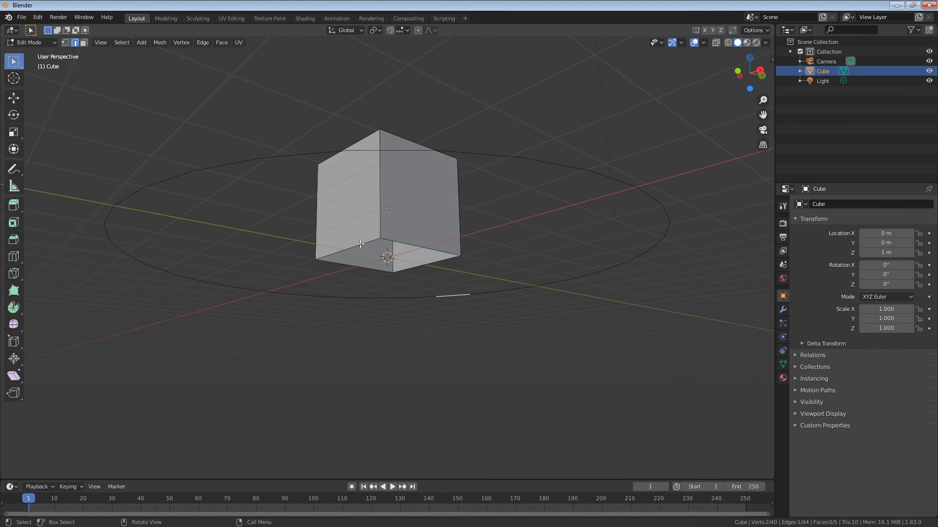
left_click(407, 247, "alt")
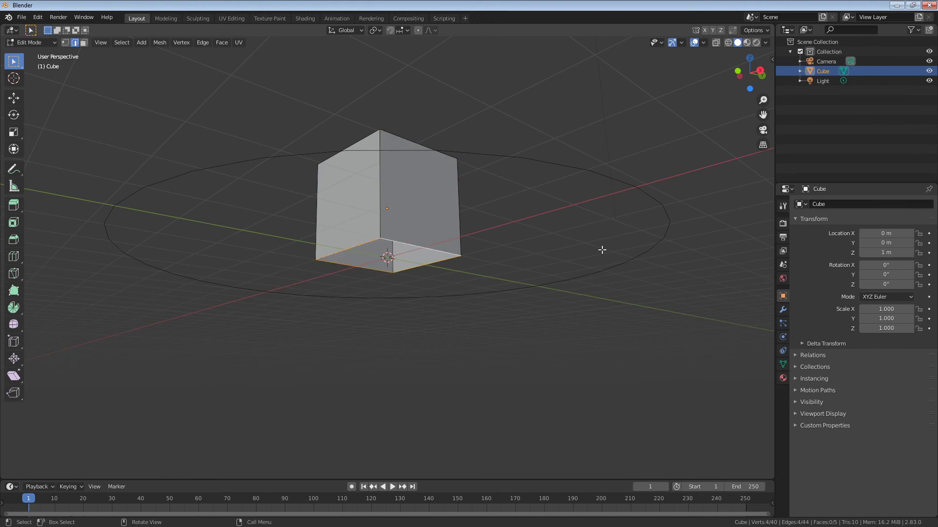
left_click(599, 176)
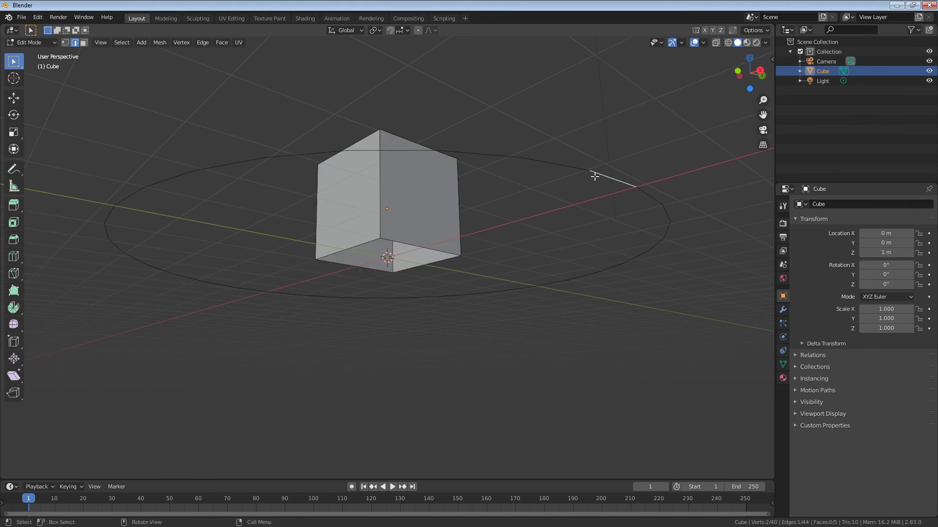
Try to select the cube's four open bottom edges together with an edge of the surrounding circle.
left_click(408, 247, "ctrl")
left_click(348, 248, "ctrl")
left_click(364, 268, "ctrl")
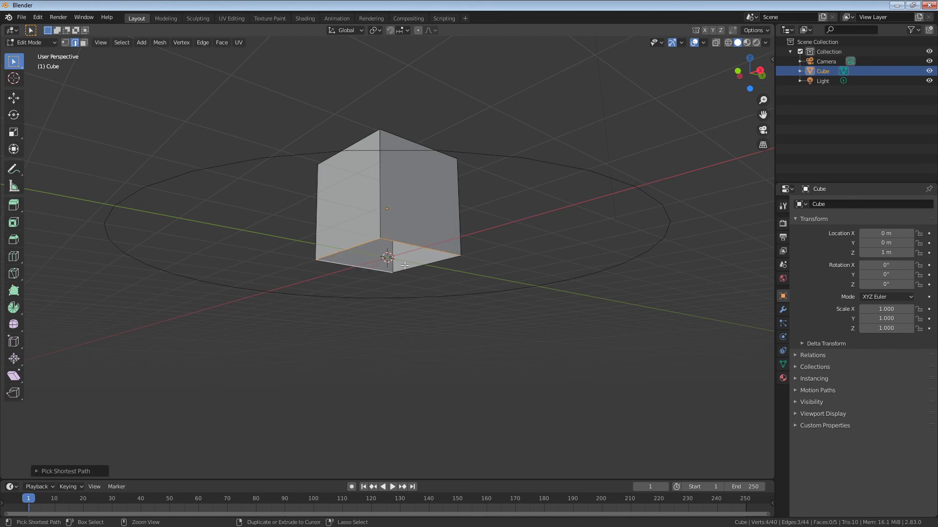
left_click(413, 263, "ctrl")
left_click(553, 165, "shift")
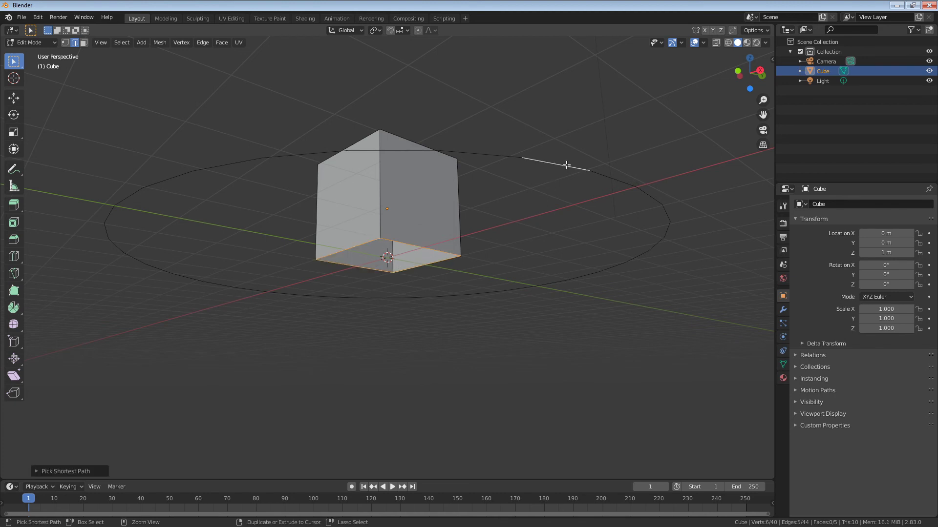
Select the surrounding circle's full edge loop and add the cube's four open bottom edges to the selection.
left_click(618, 181)
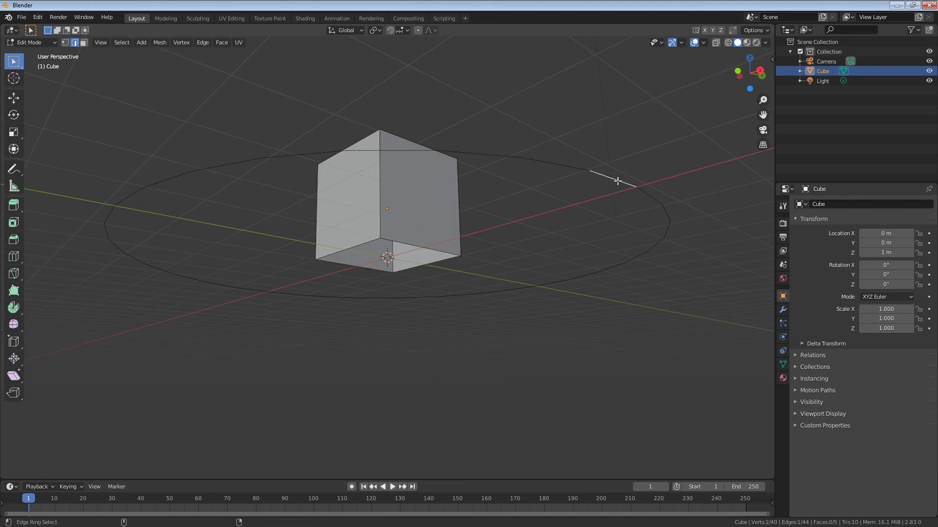
left_click(618, 181, "alt")
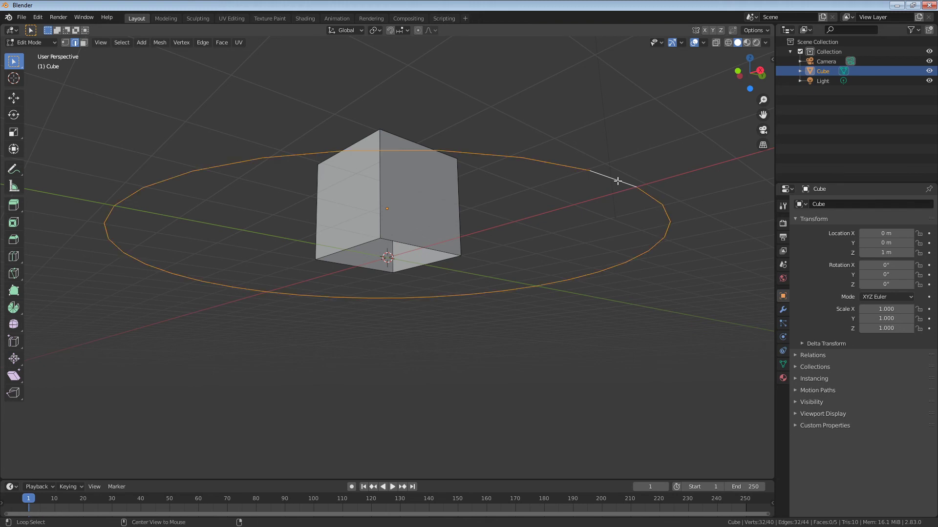
left_click(412, 245, "ctrl")
left_click(421, 264, "ctrl")
left_click(365, 268, "ctrl")
left_click(348, 248, "ctrl")
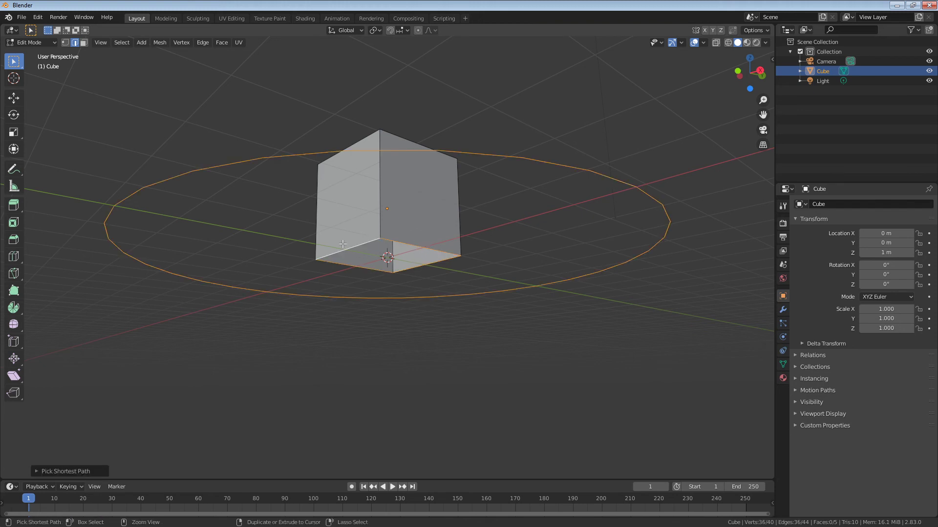
middle_click_drag(352, 259, 359, 305)
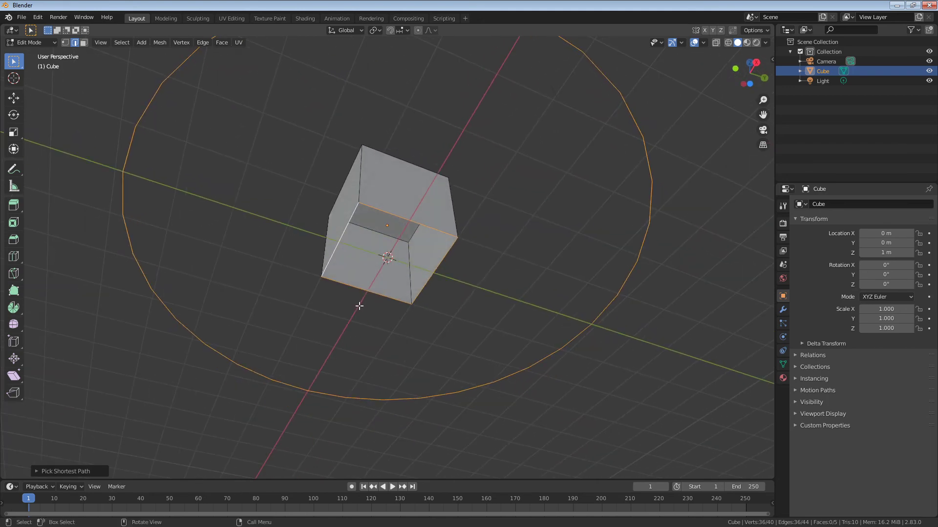
Select only the surrounding circle's edge loop, fill it with a face, and deselect everything.
left_click(156, 102)
left_click(151, 97, "alt")
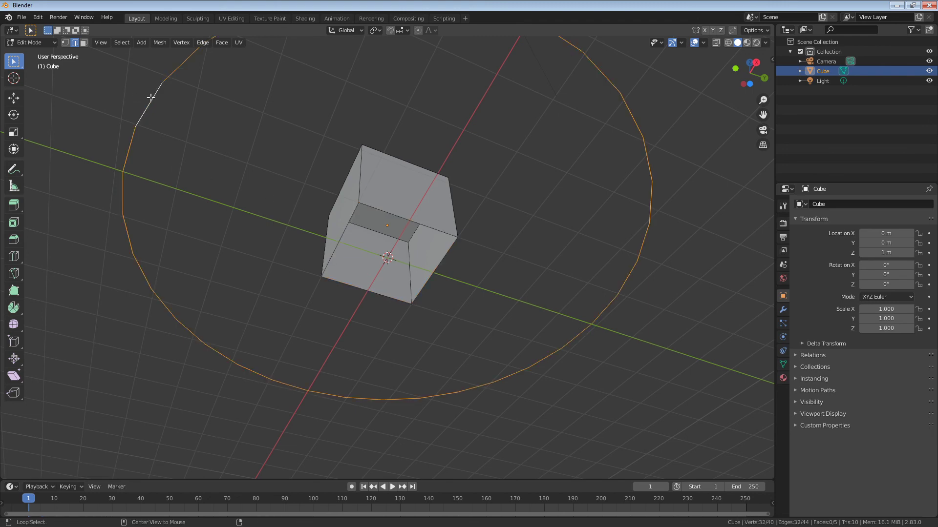
middle_click_drag(150, 95, 666, 284)
key("f")
left_click(502, 182)
left_click(22, 17)
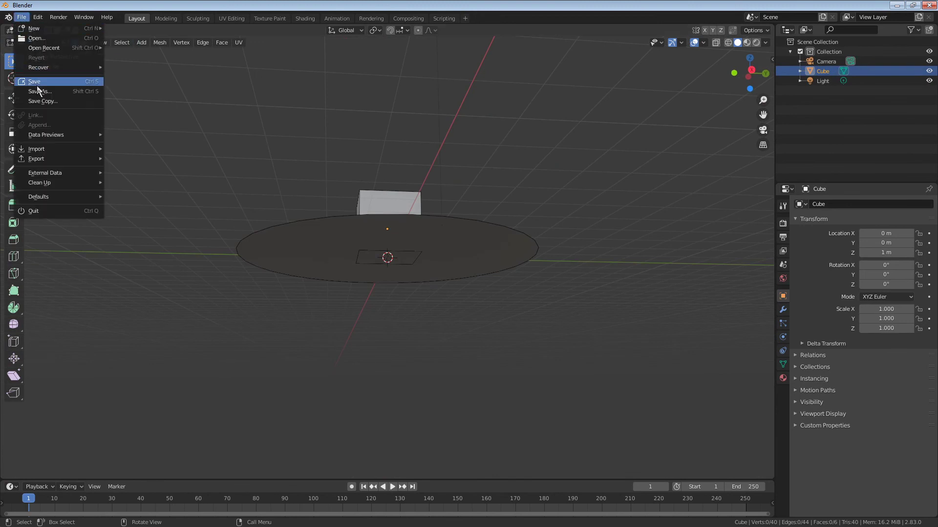
mouse_move(69, 158)
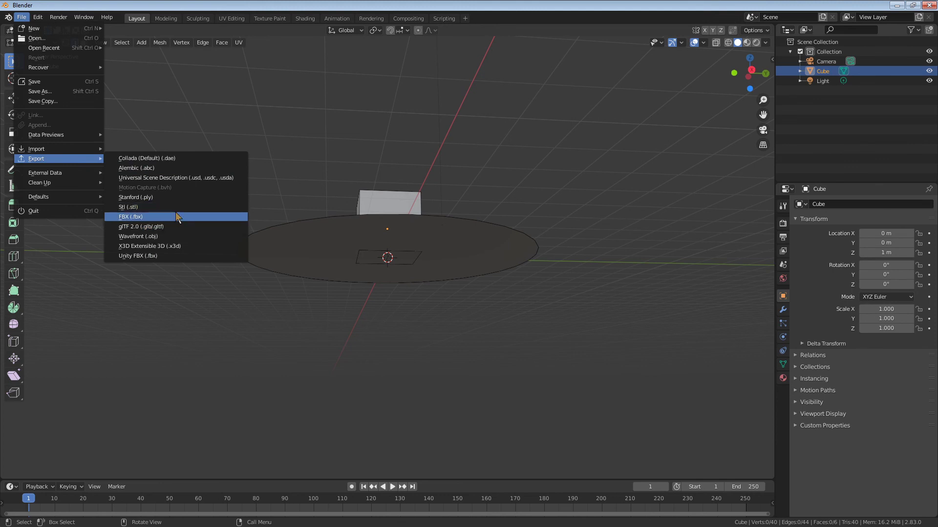
key("Escape")
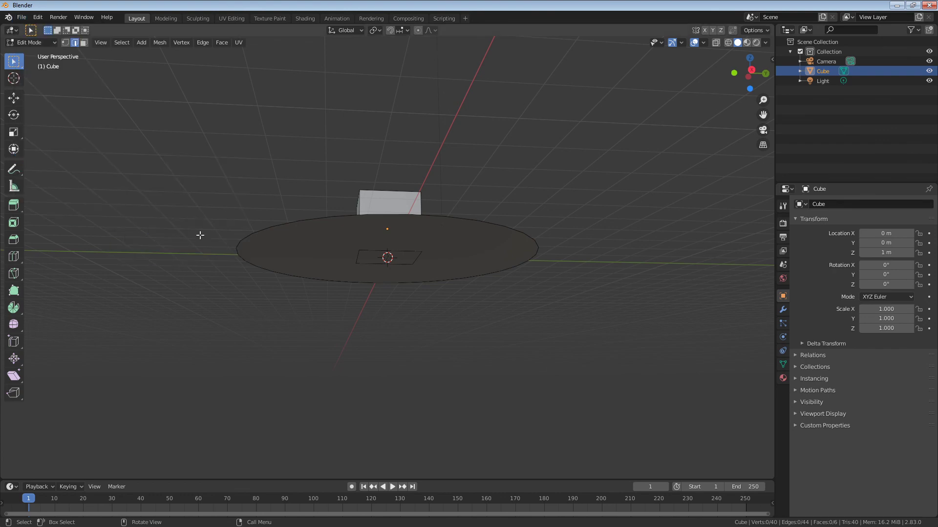
middle_click_drag(579, 199, 551, 224)
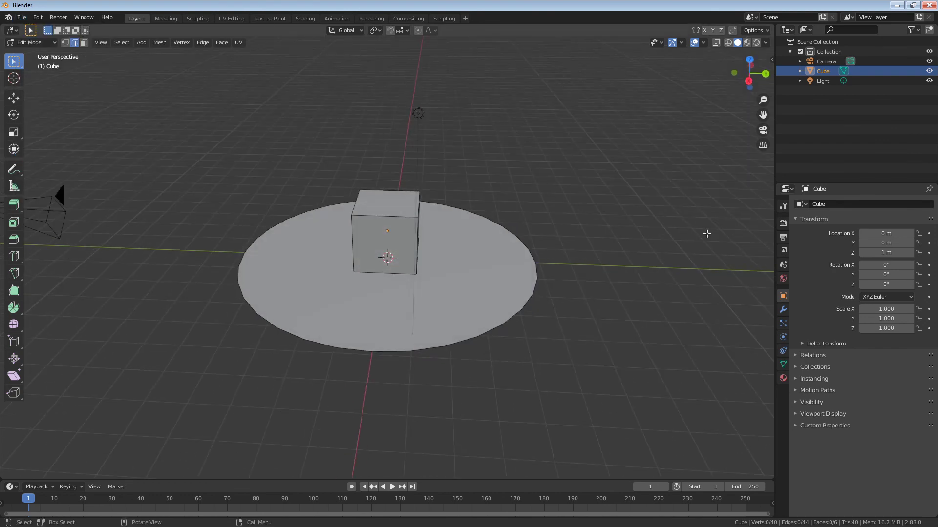